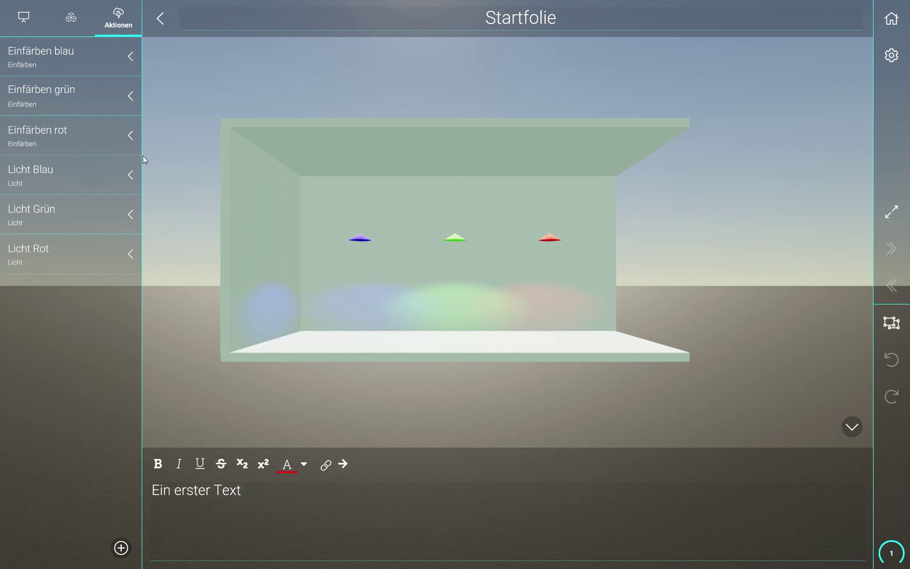
In the Auslöser settings of the Licht Blau action, add a Button trigger with the description "Button Blau".
click(61, 177)
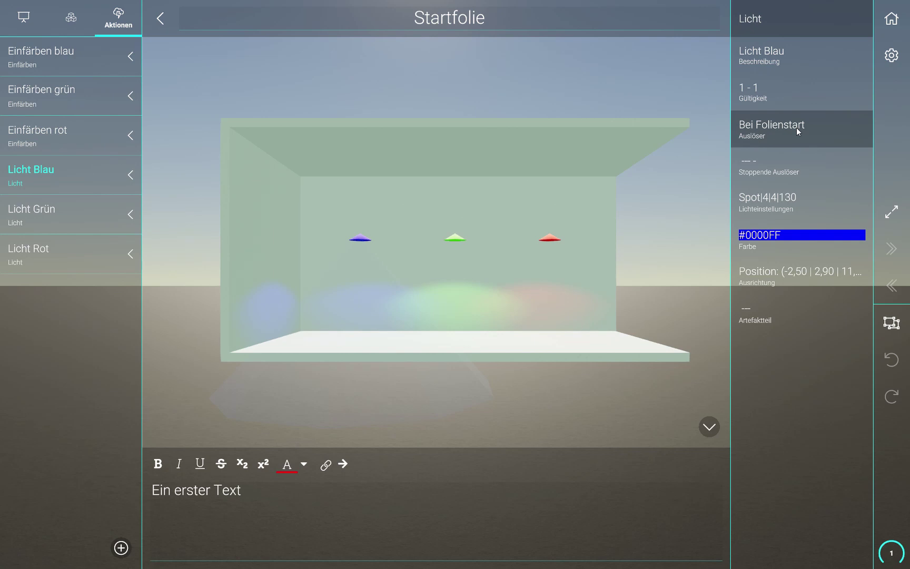
click(758, 137)
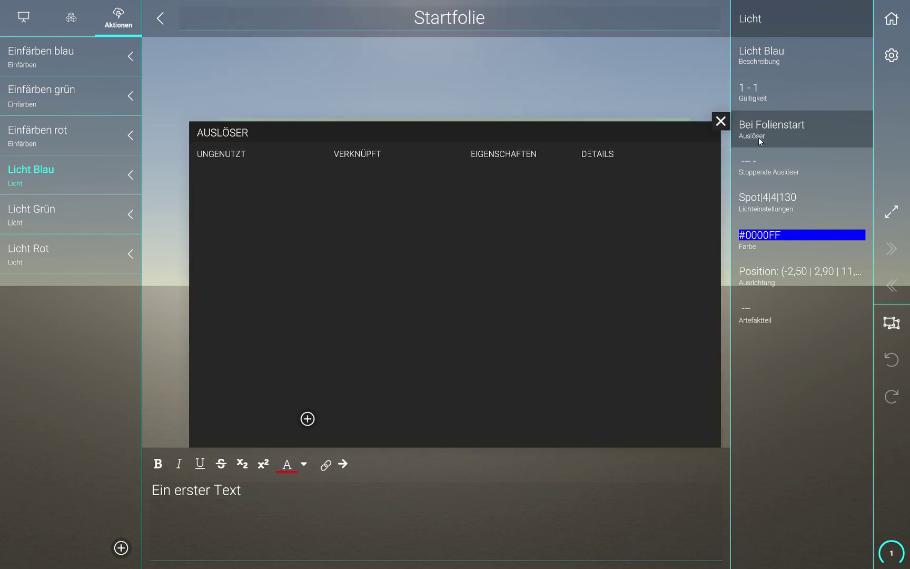
click(309, 419)
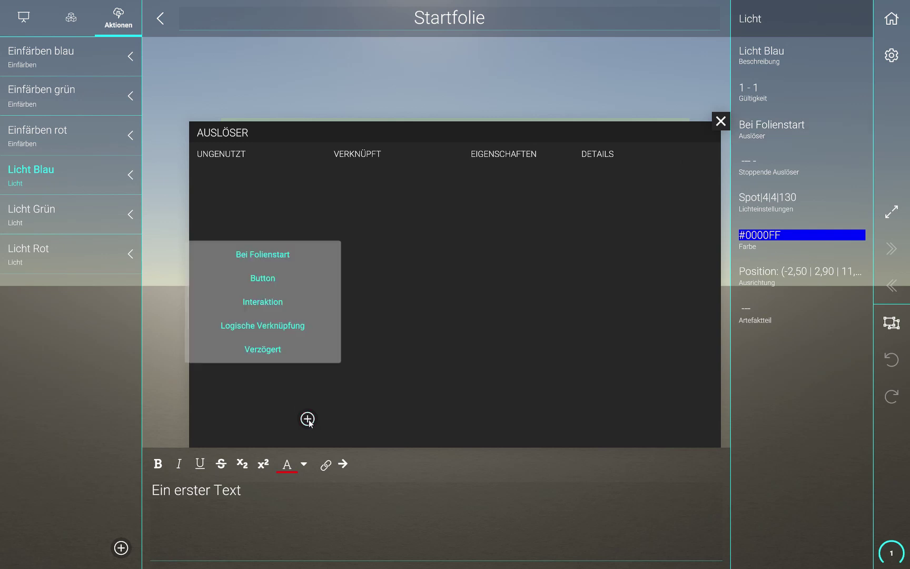
click(268, 279)
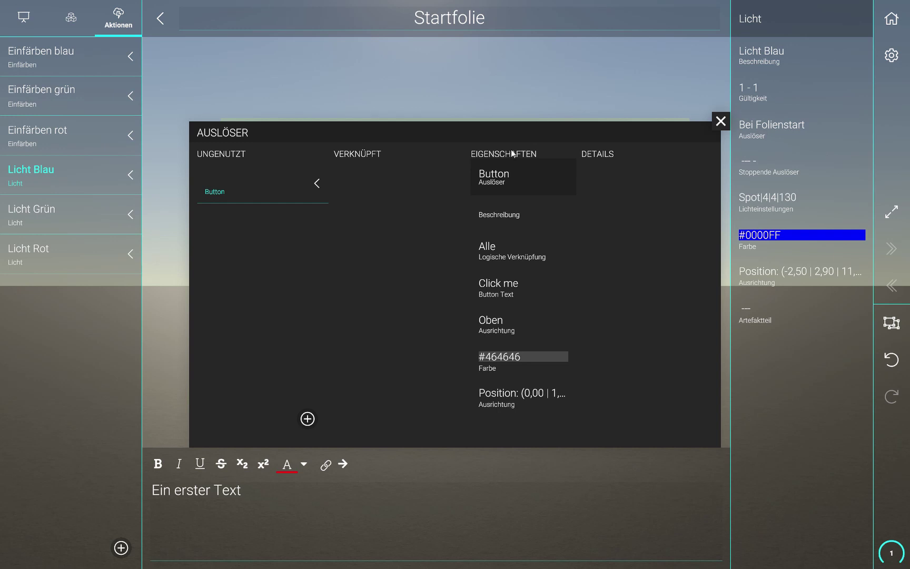
click(509, 218)
click(623, 167)
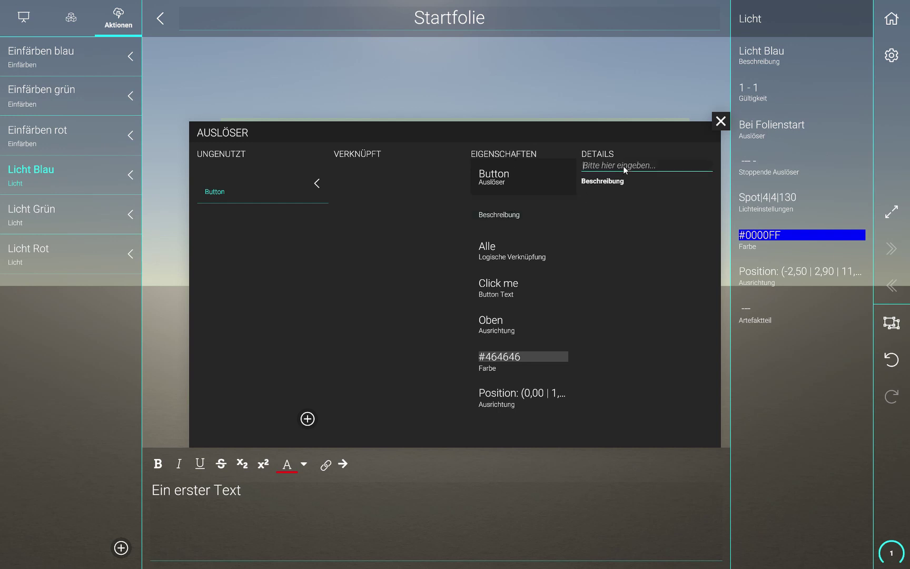
text(Butt)
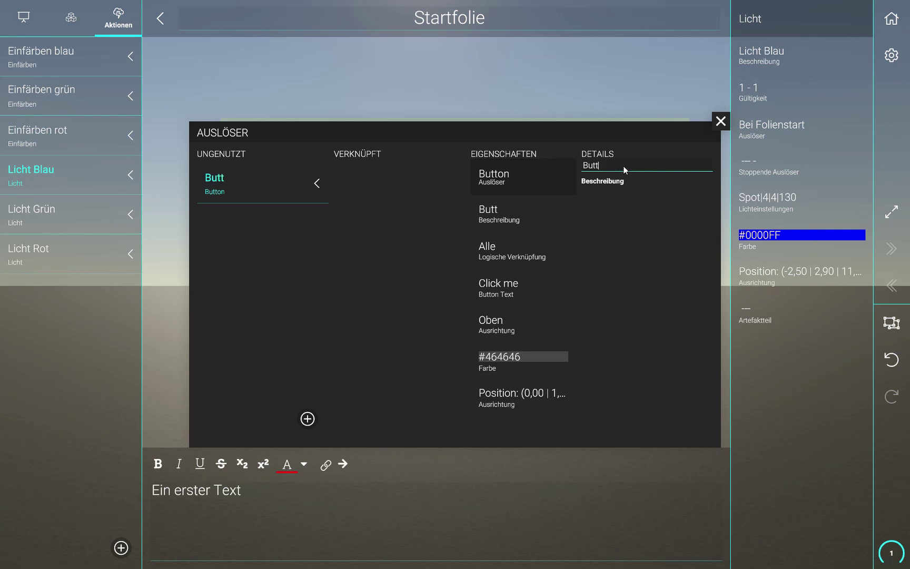
text(on Blau)
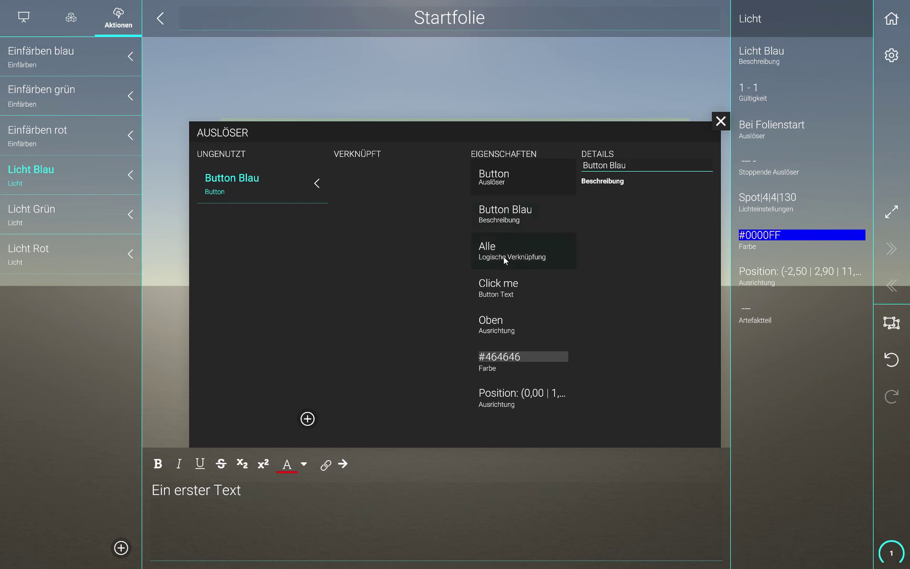
Set the Button Blau trigger's button text to "Blau" and its colour to pure blue, #0000FF.
click(502, 290)
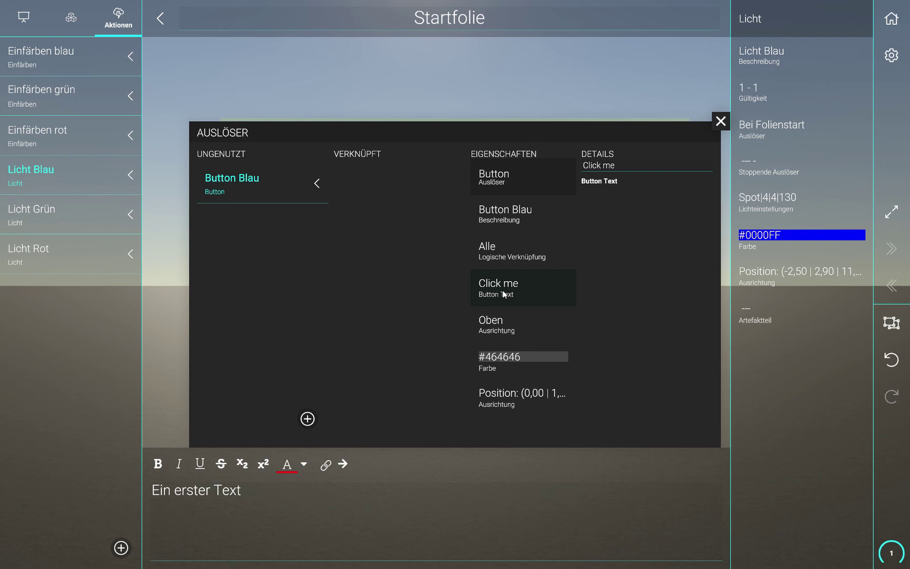
click(596, 169)
text(Blau)
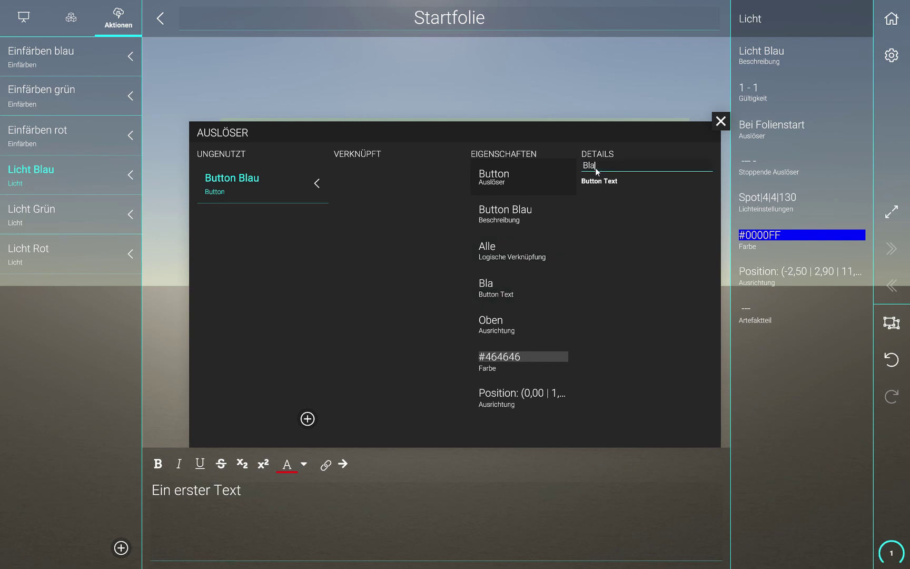
click(497, 357)
click(668, 229)
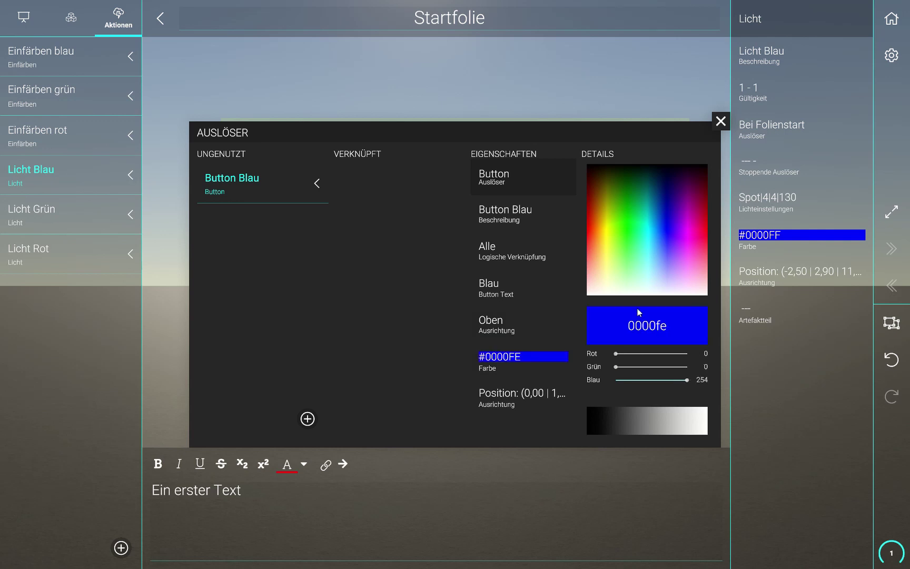
drag(687, 381, 696, 380)
Set the Button Blau trigger's position to X -0,9, Y 1,3 and Z 1,7.
click(496, 400)
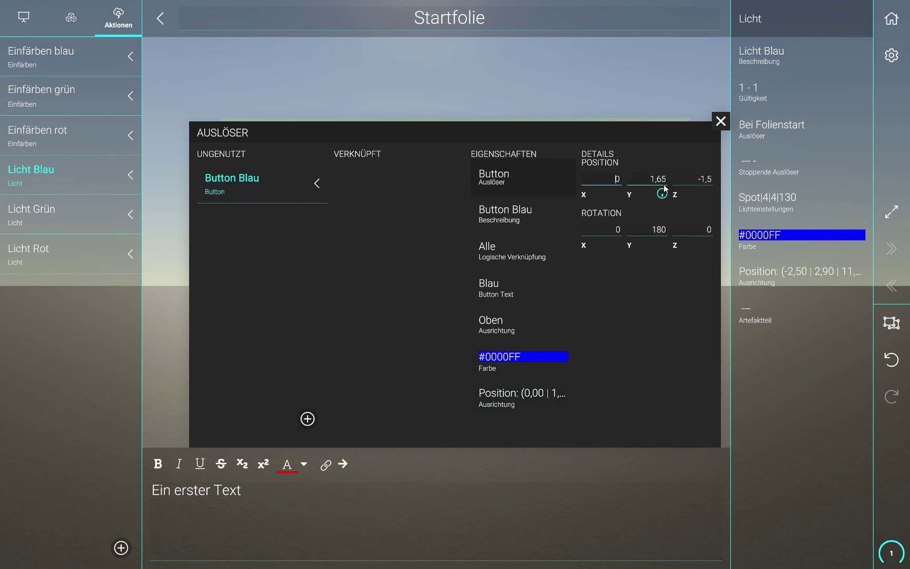
click(620, 183)
text(-)
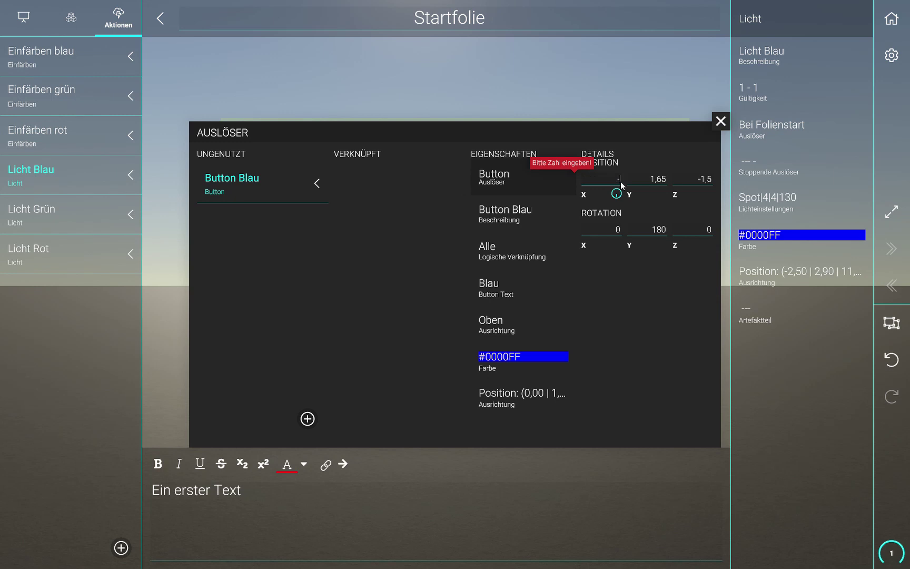
text(0,9)
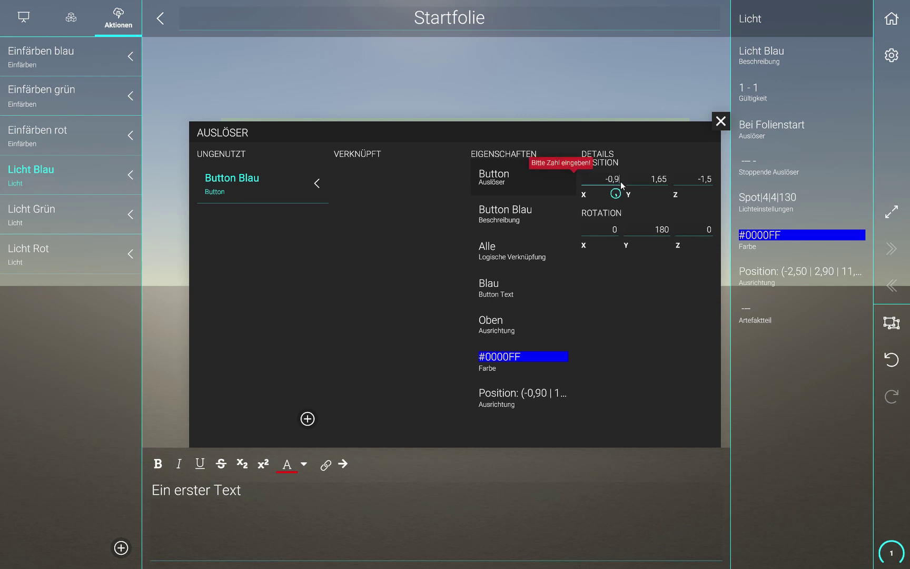
click(658, 179)
text(1,3)
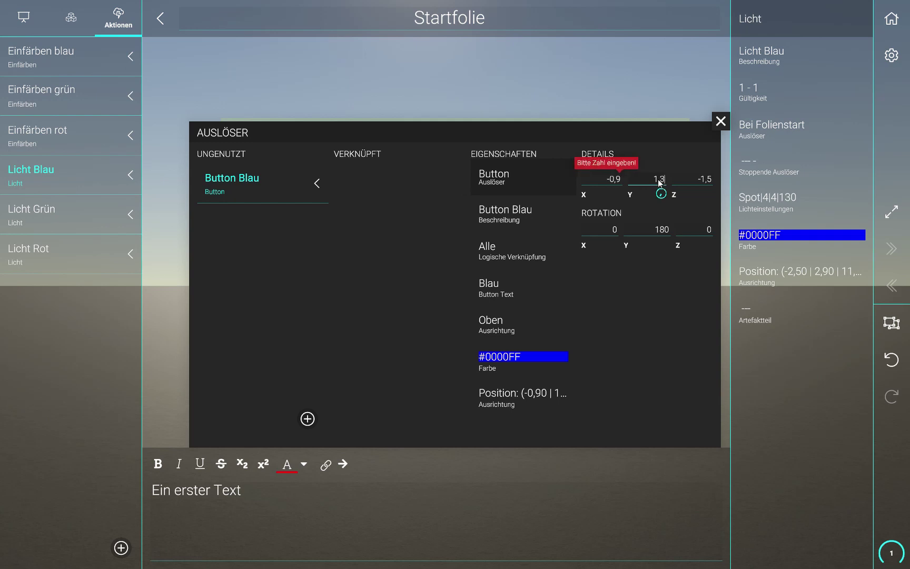
click(703, 180)
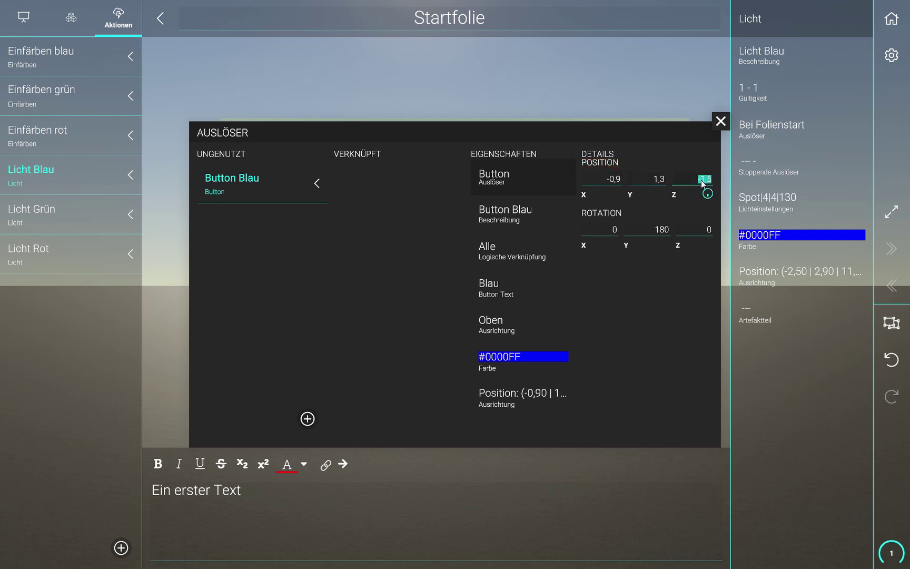
text(1,7)
click(634, 178)
Add a second Button trigger with the description "Button Grün".
click(298, 419)
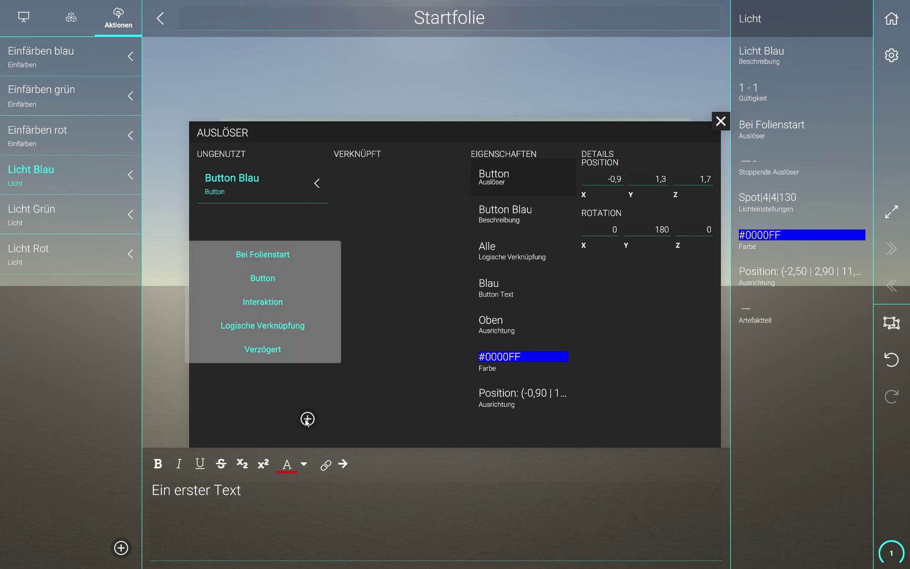
click(256, 276)
click(523, 209)
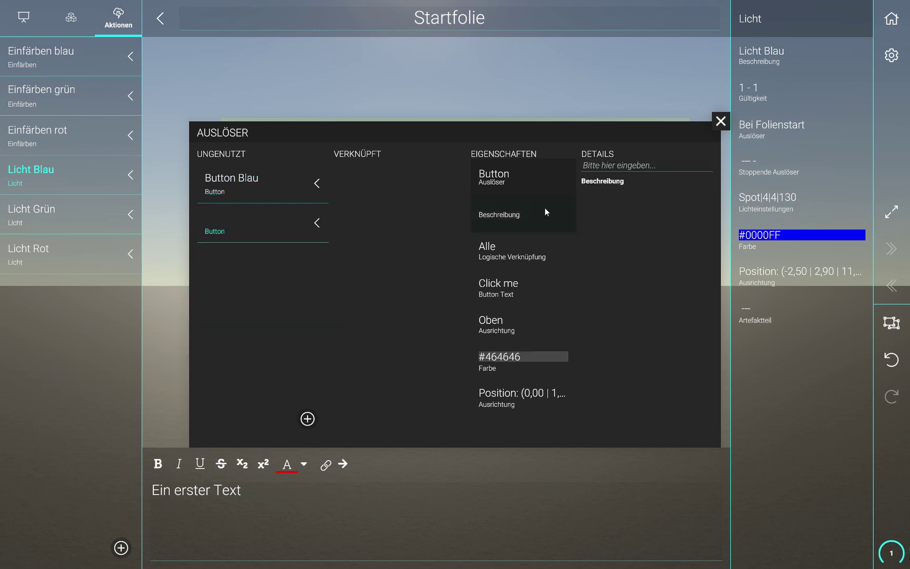
click(618, 165)
text(But)
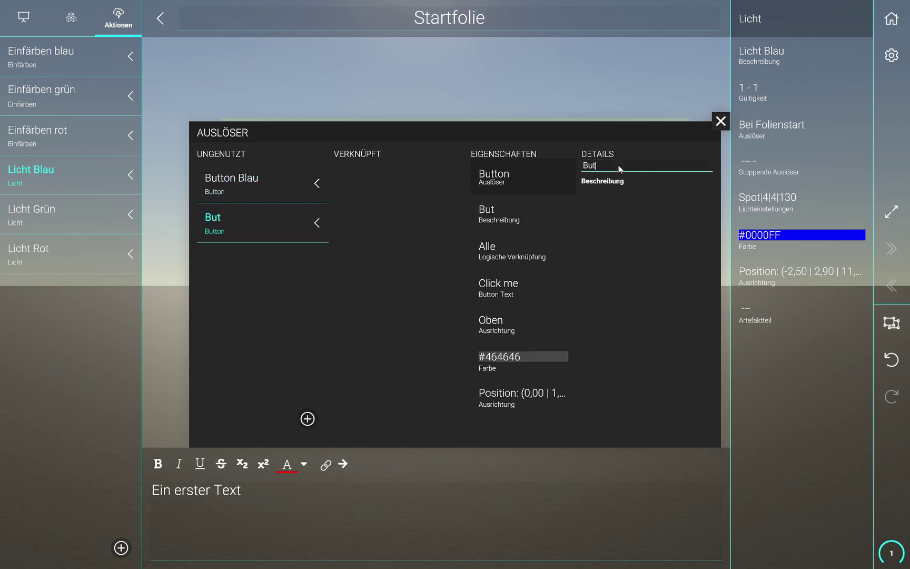
text(ton Grün)
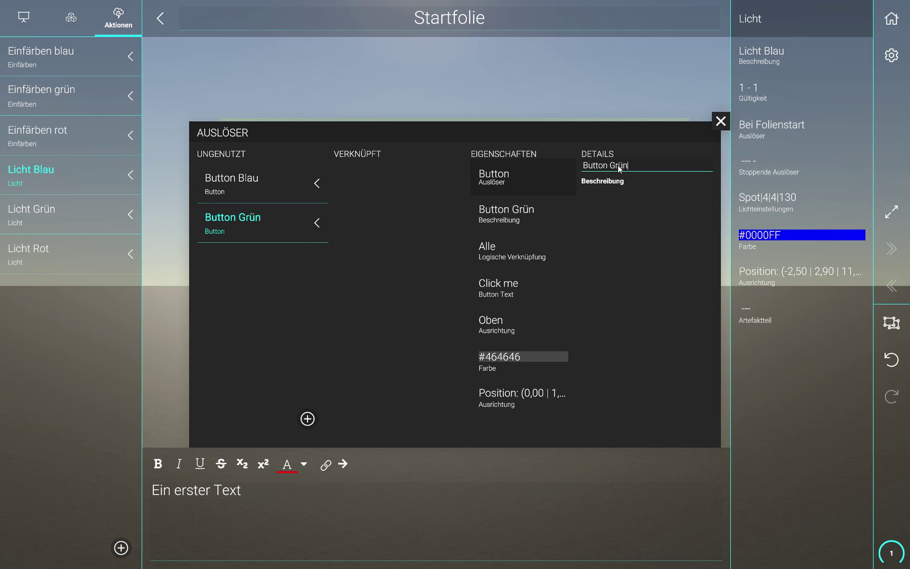
Set the Button Grün trigger's button text to "Grün" and its colour to pure green, #00FF00.
click(498, 287)
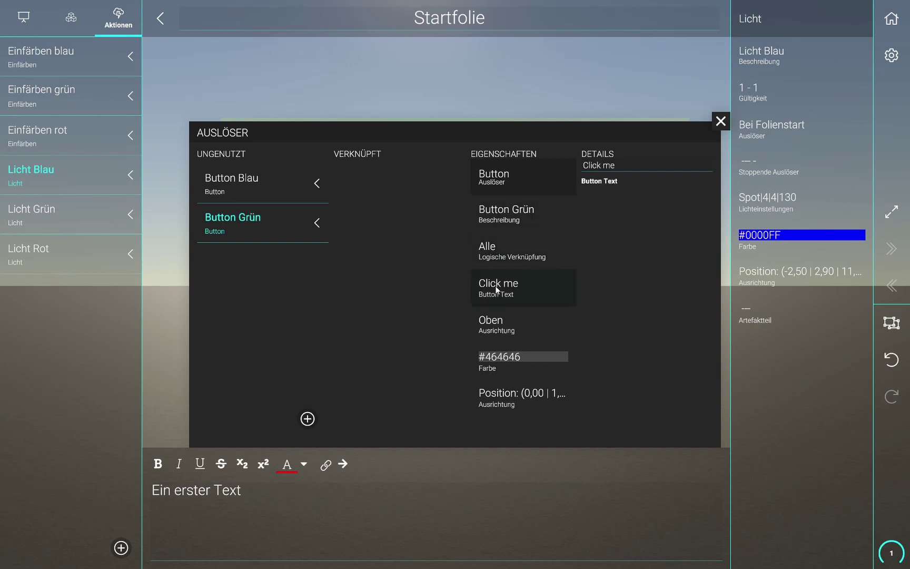
click(605, 167)
text(Grün)
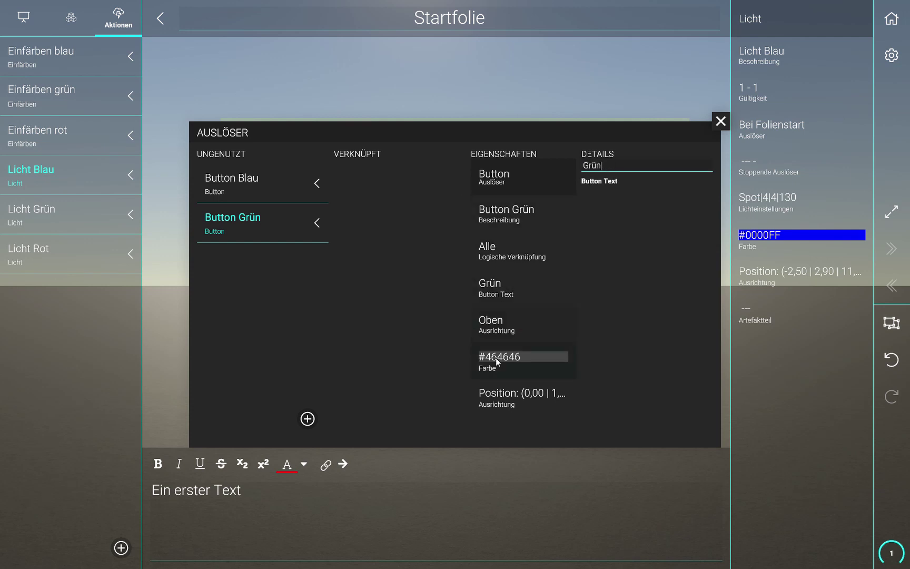
click(520, 358)
click(627, 234)
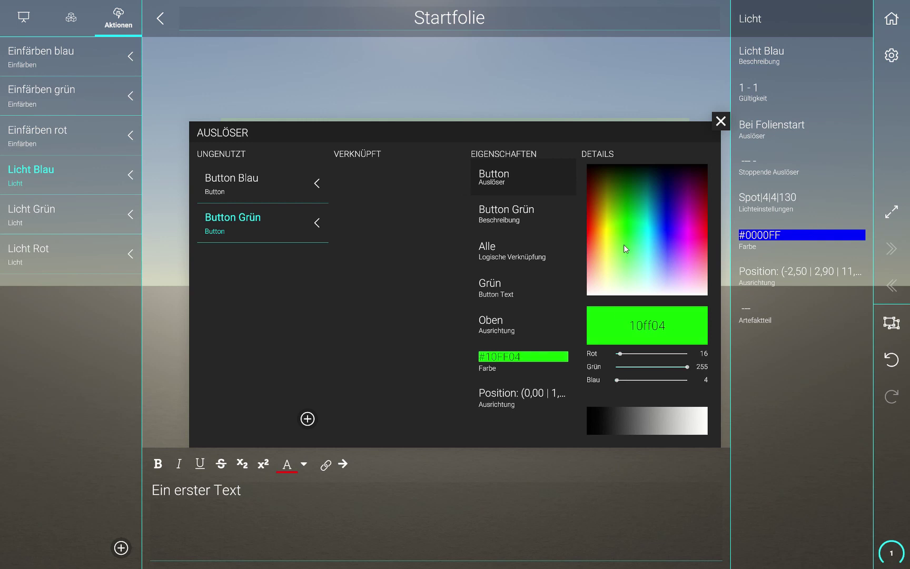
drag(617, 380, 613, 380)
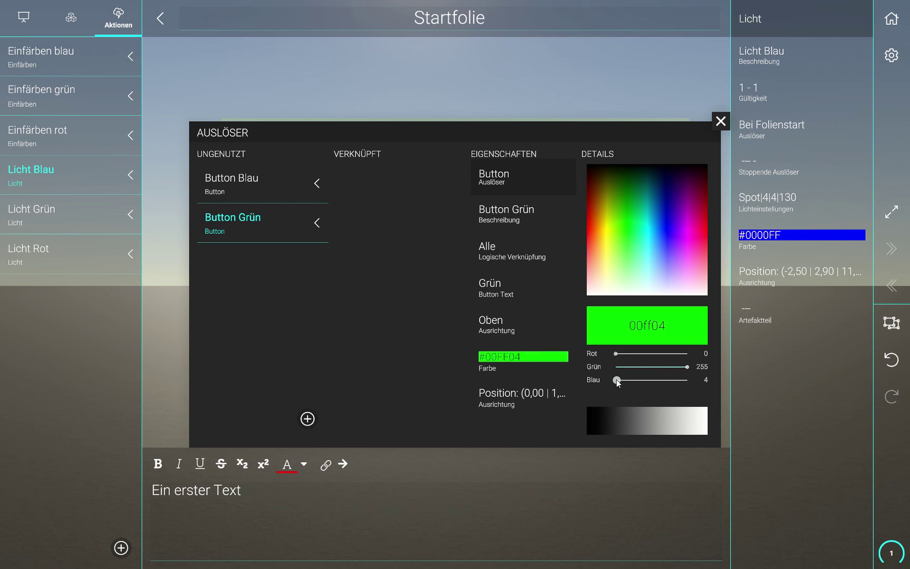
Set the Button Grün trigger's position to Y 1,3 and Z 1,7.
click(503, 396)
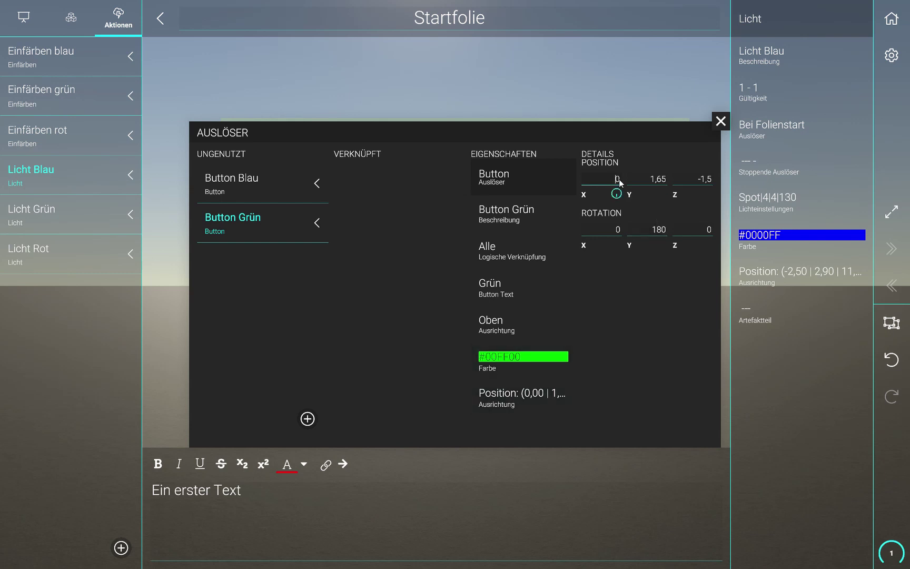
click(655, 181)
text(1,3)
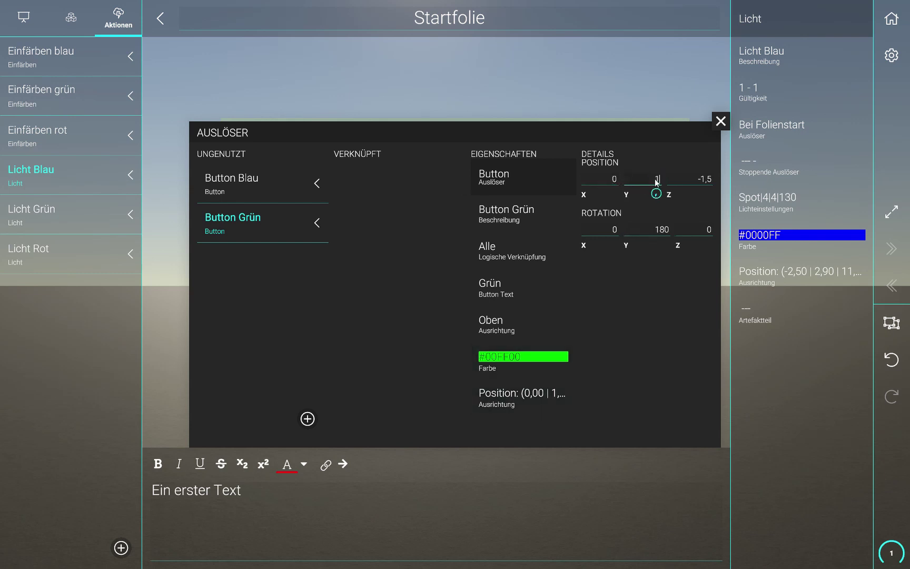
click(696, 180)
drag(696, 180, 708, 180)
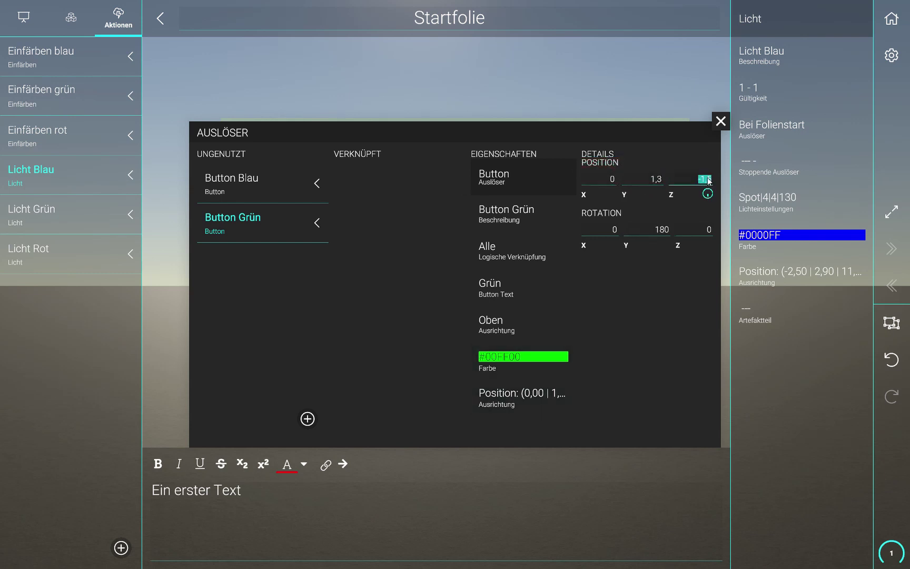
text(1,7)
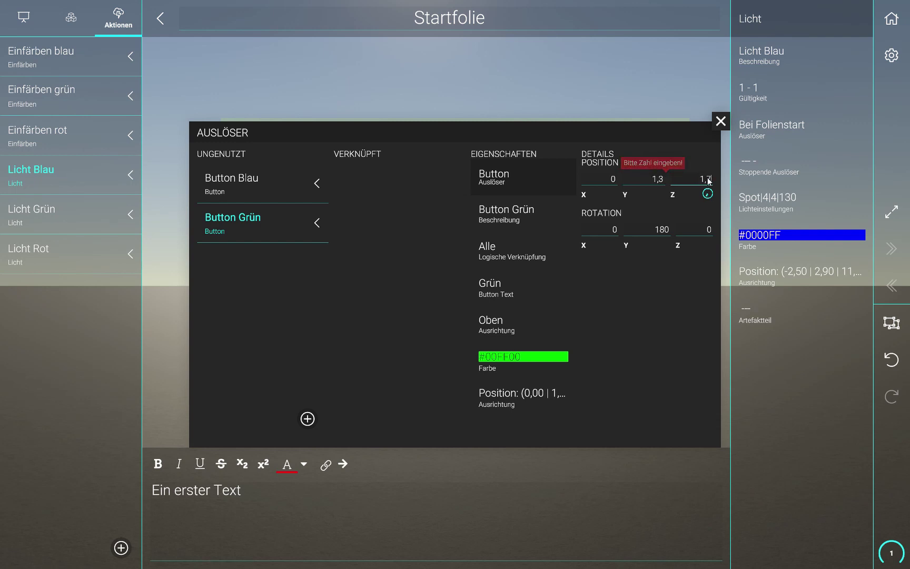
click(403, 326)
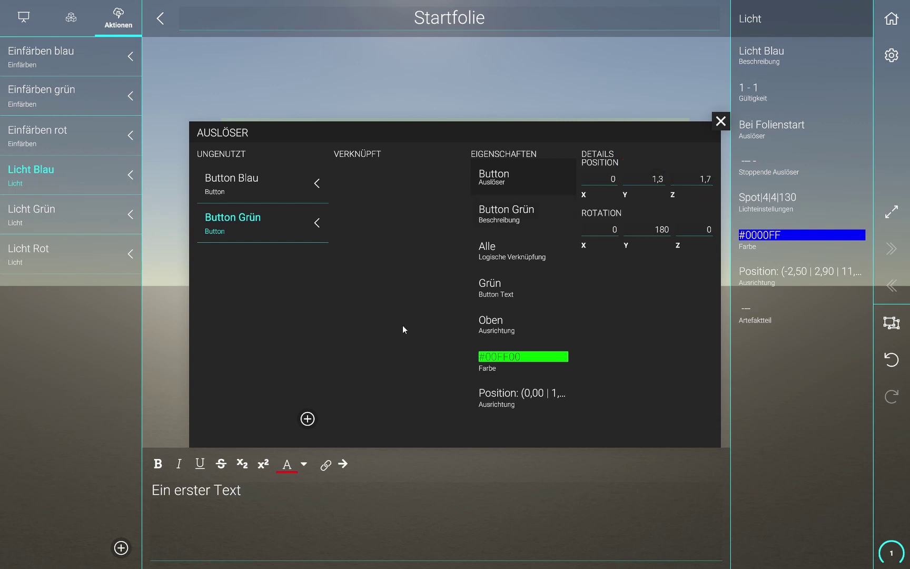
Add a third Button trigger with the description "Button Rot".
click(308, 418)
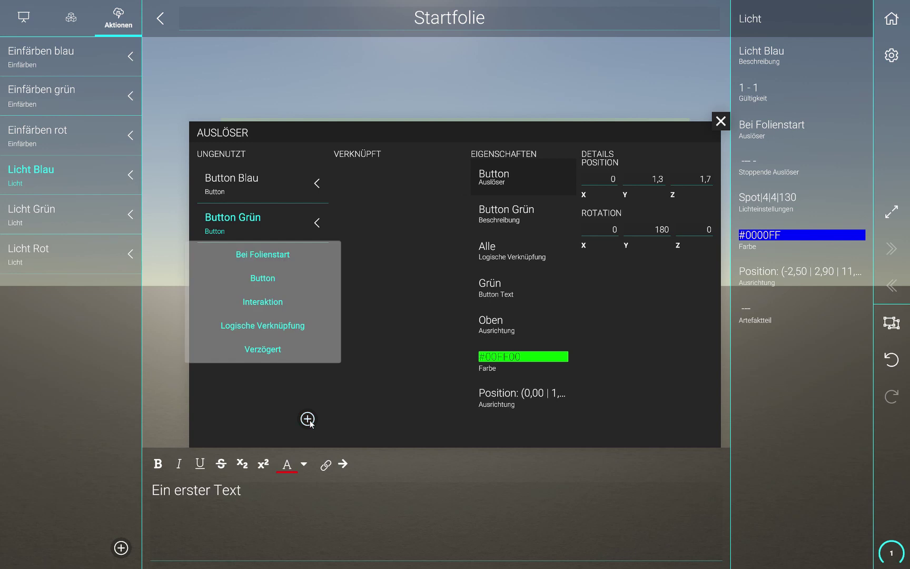
click(266, 277)
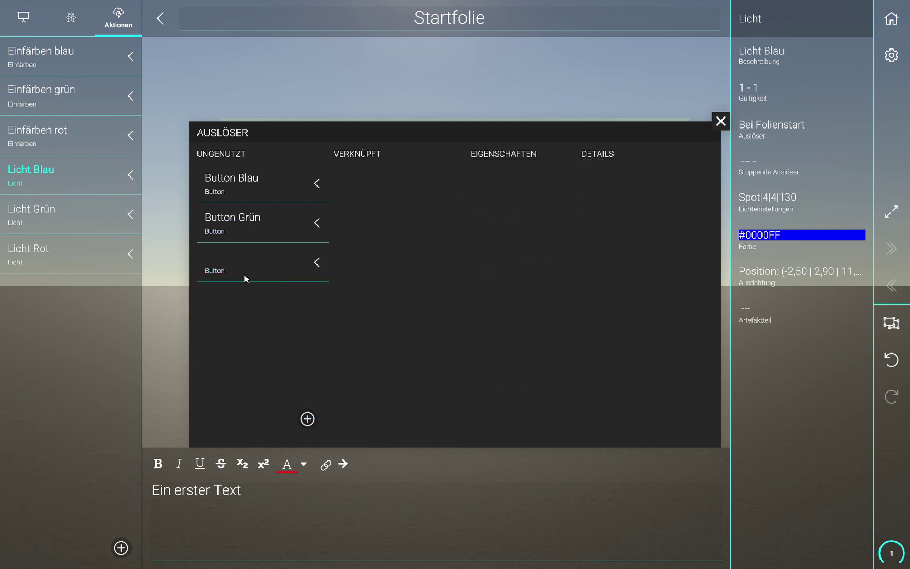
click(221, 264)
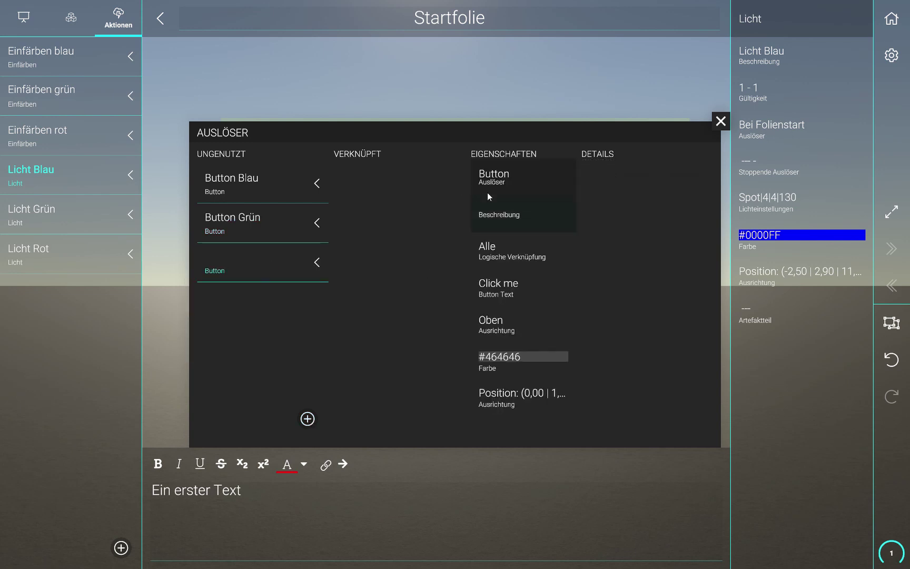
click(504, 213)
click(619, 165)
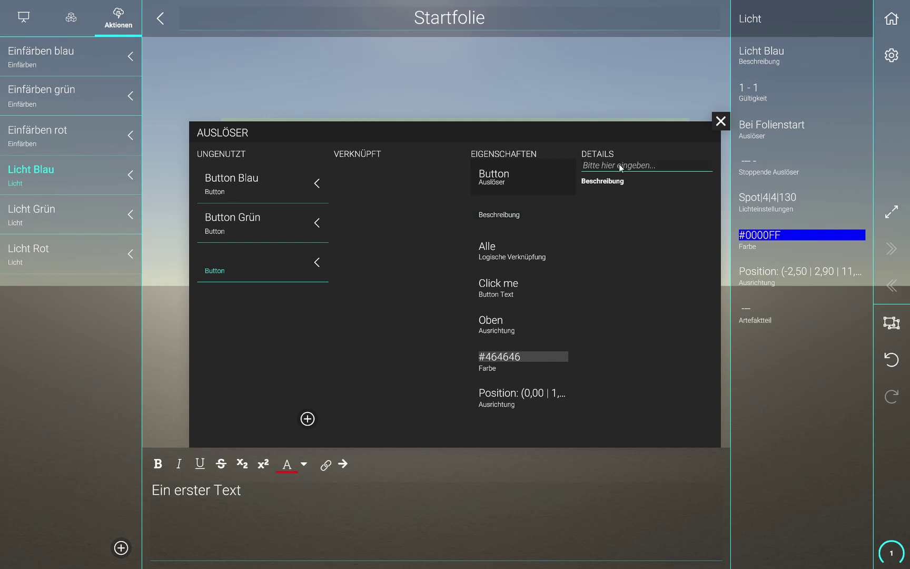
text(Button)
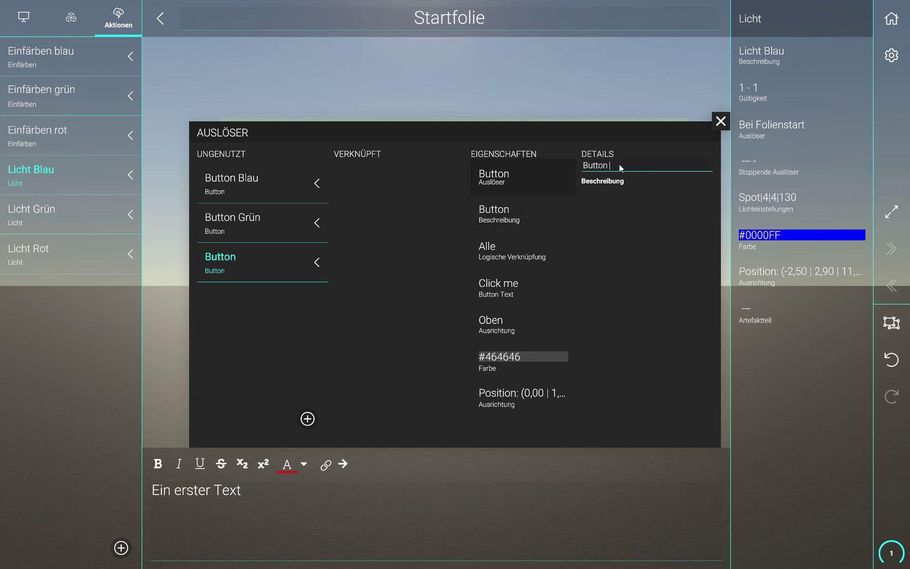
text( Rot)
Set the Button Rot trigger's button text to "Rot".
click(492, 293)
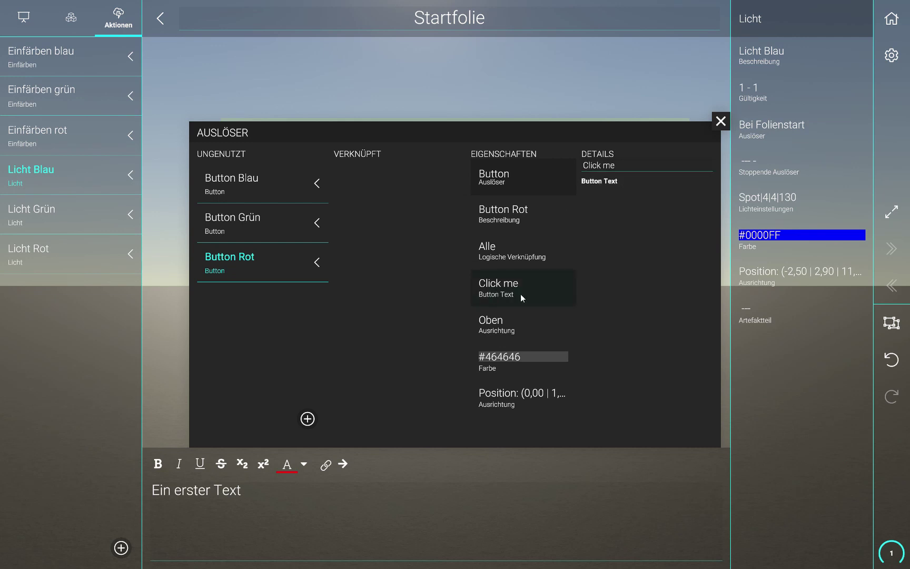
click(596, 168)
text(Rot)
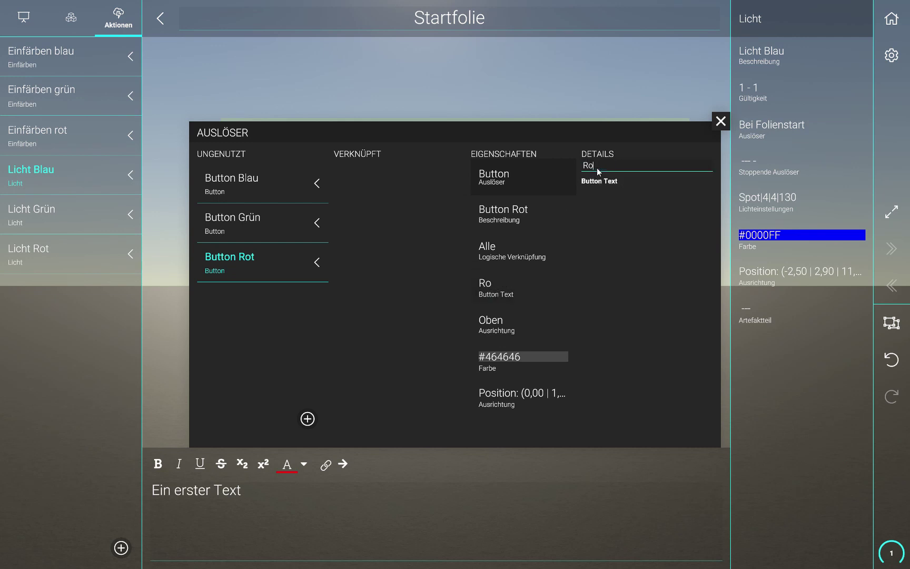
Set the Button Rot trigger's colour to pure red, #FF0000.
click(498, 360)
drag(592, 228, 583, 228)
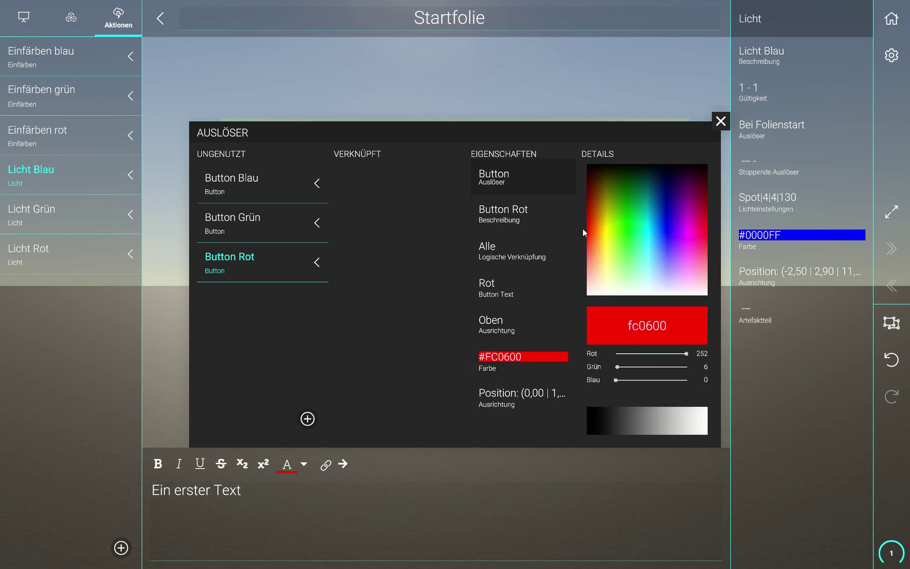
drag(617, 369, 607, 368)
click(698, 353)
Set the Button Rot trigger's position to X 0,9, Y 1,3 and Z 1,7, and close the trigger dialog.
click(515, 400)
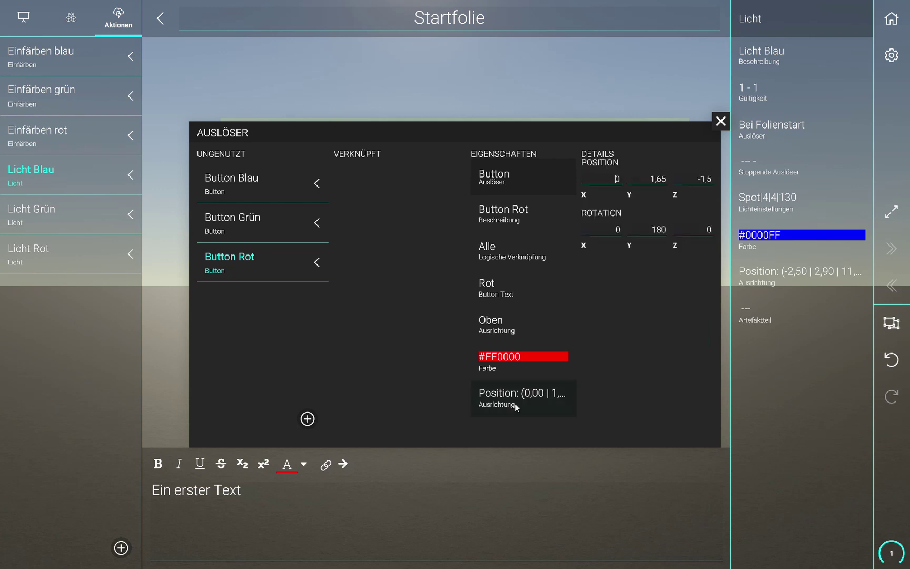
click(617, 179)
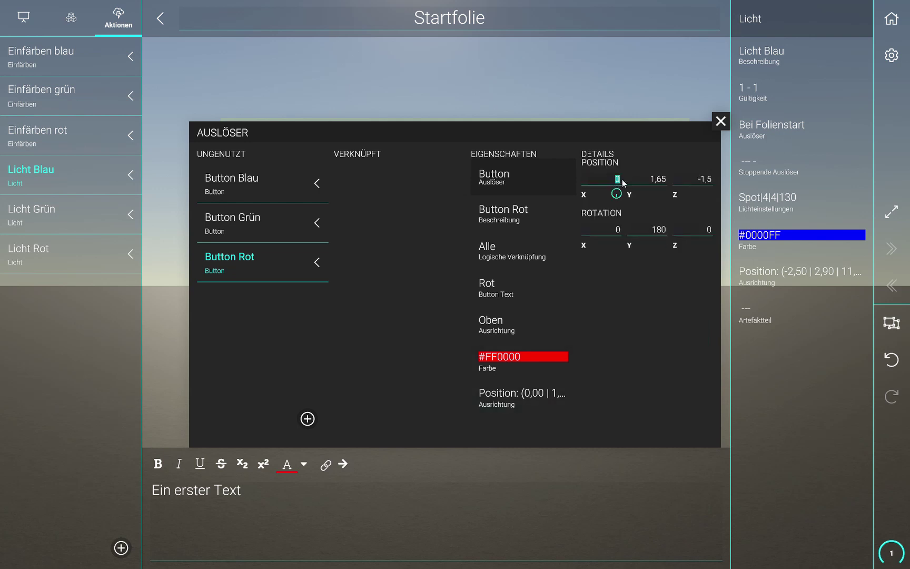
key(BackSpace)
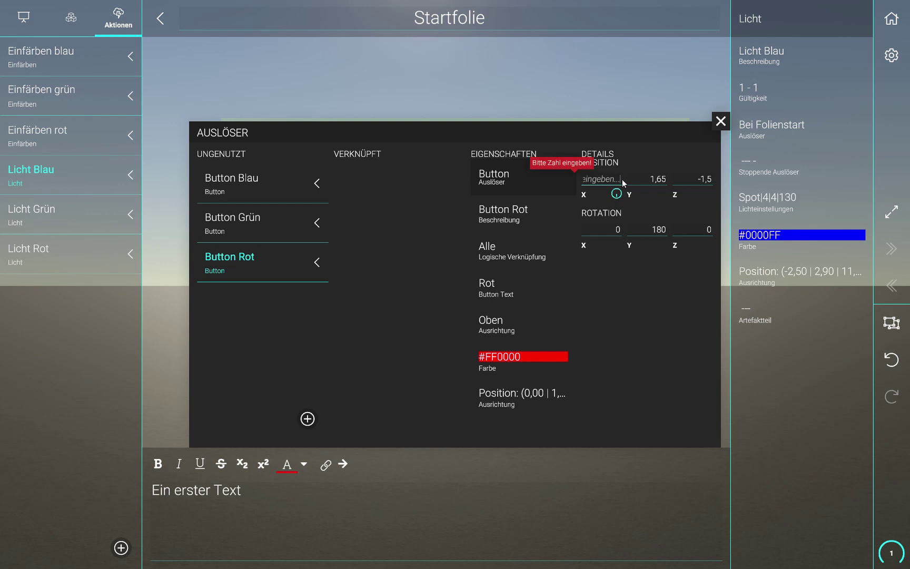
text(0,9)
key(Tab)
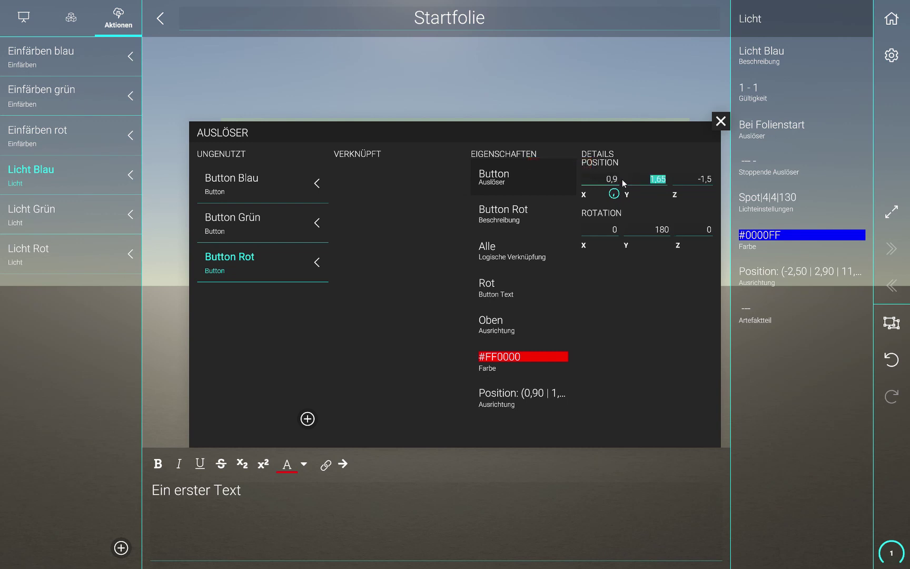
text(1,)
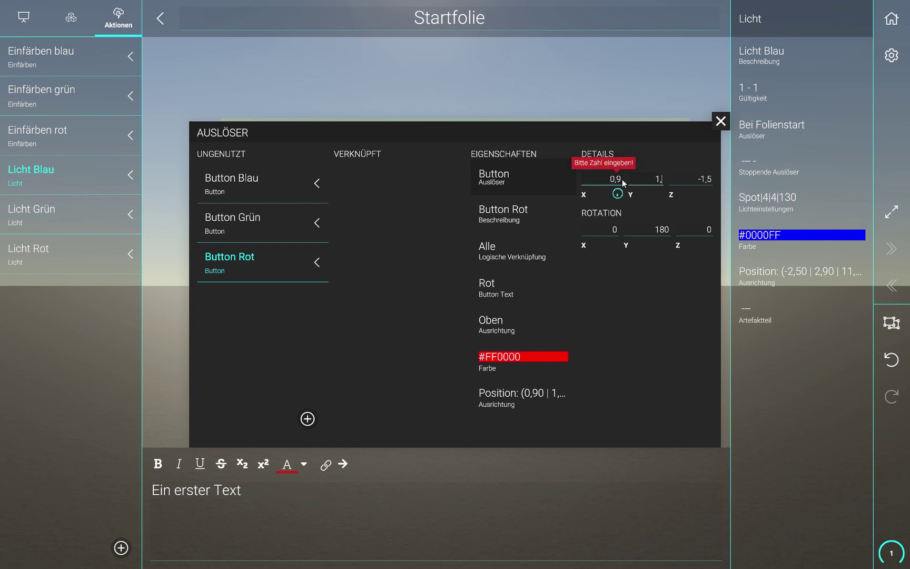
text(3)
key(Tab)
text(1)
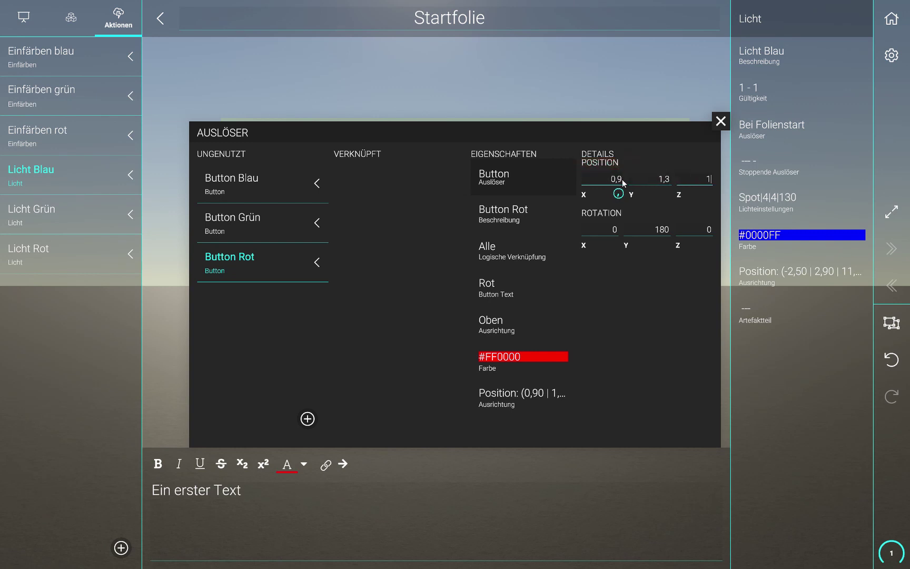
text(,7)
click(394, 310)
click(720, 122)
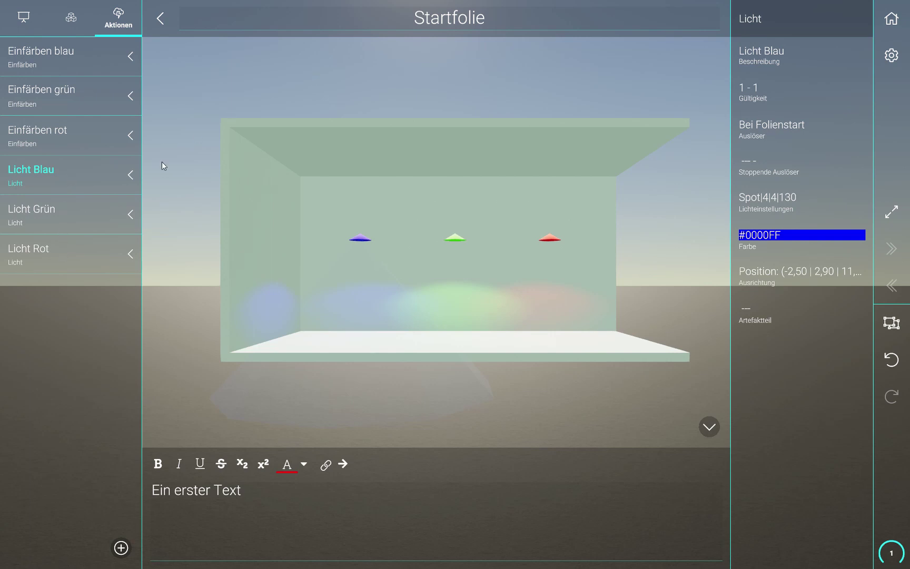
Link the Button Blau trigger to the Licht Blau action.
click(760, 140)
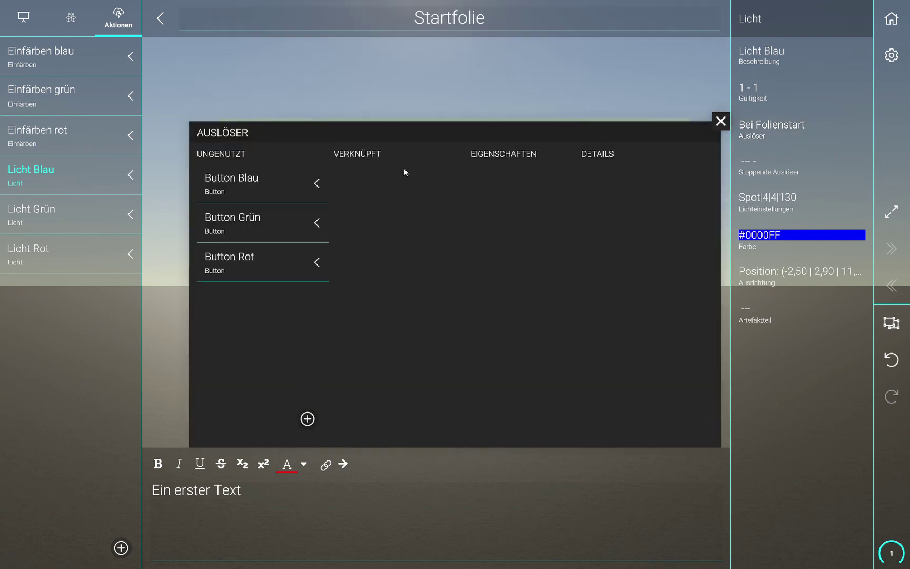
click(227, 187)
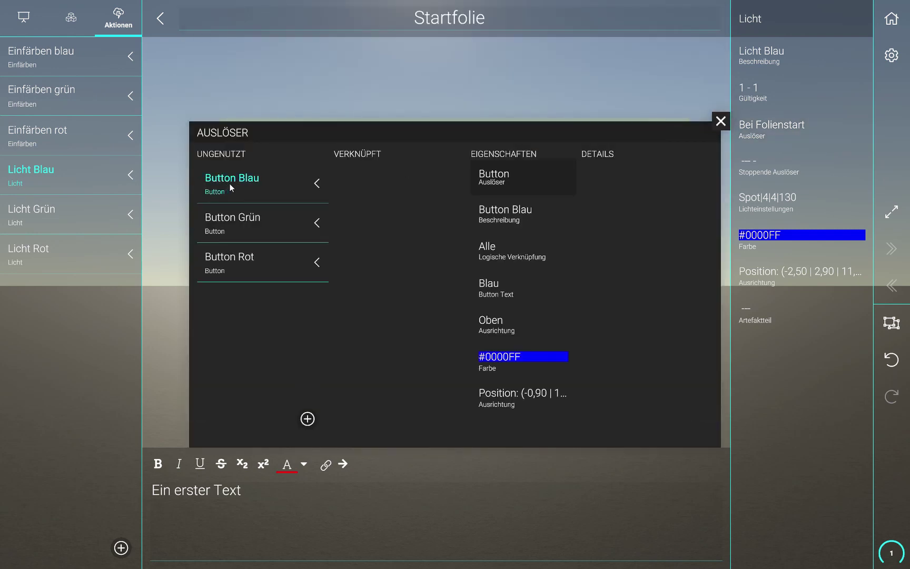
click(316, 183)
click(293, 183)
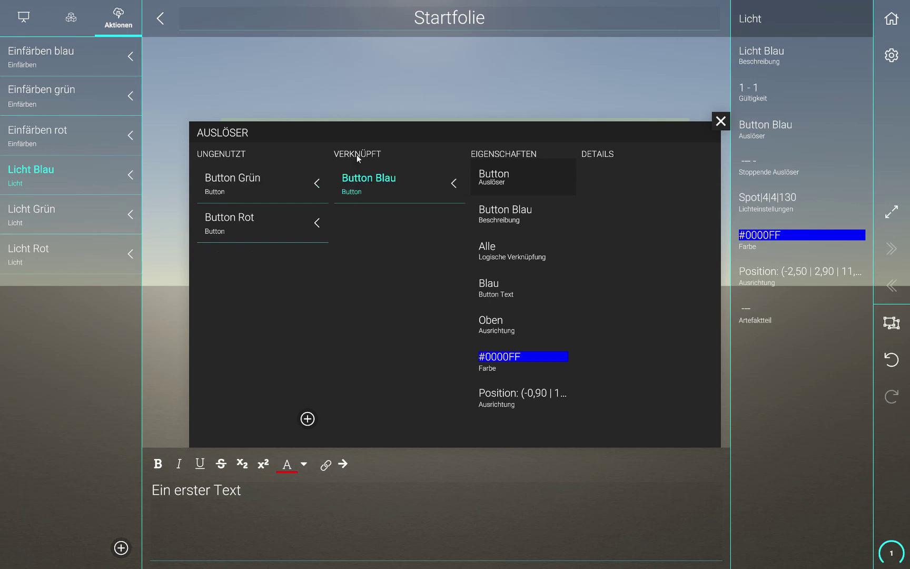
click(720, 122)
Link the Button Grün trigger to the Licht Grün action.
click(43, 216)
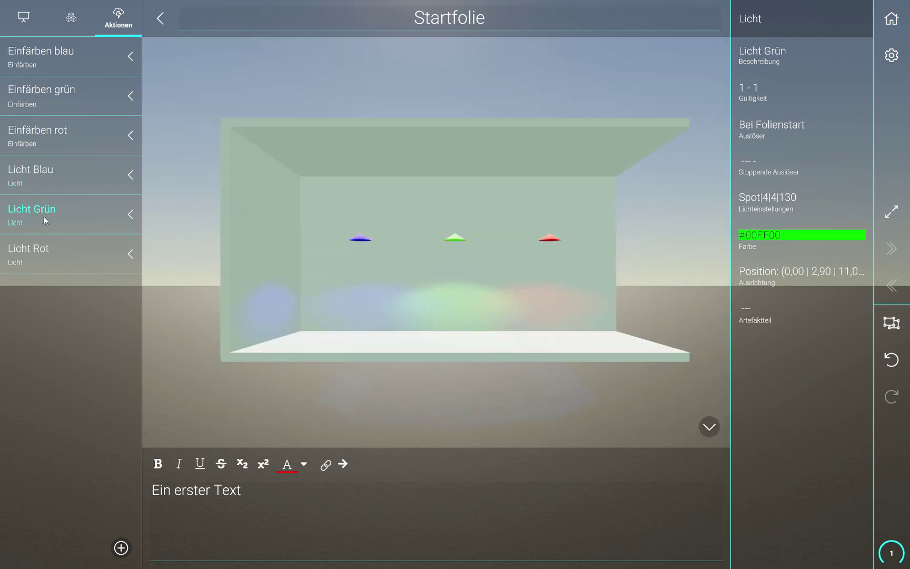
click(798, 131)
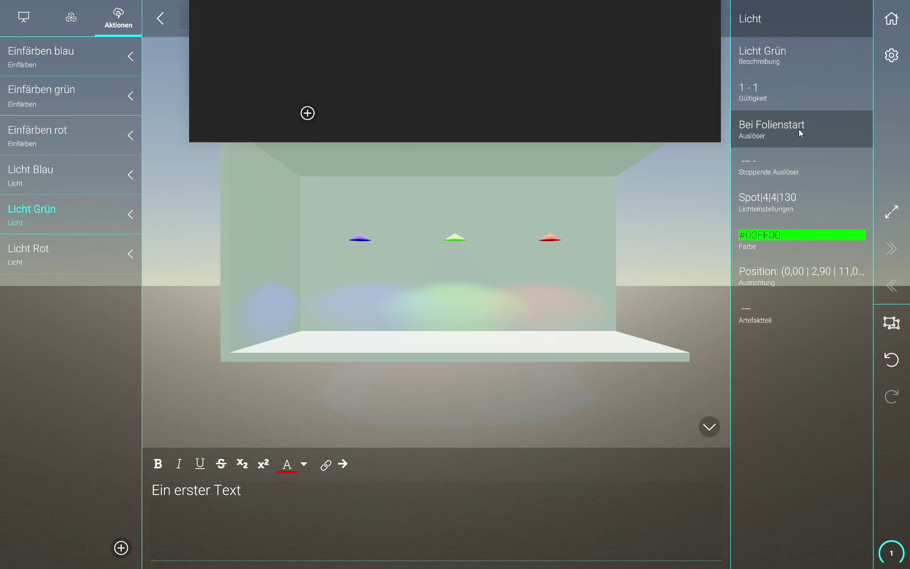
click(316, 224)
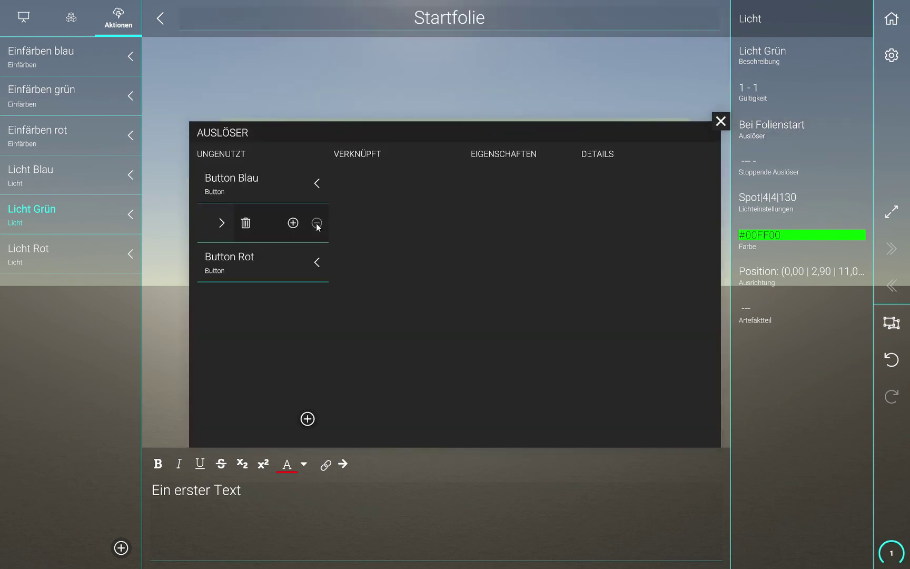
click(293, 222)
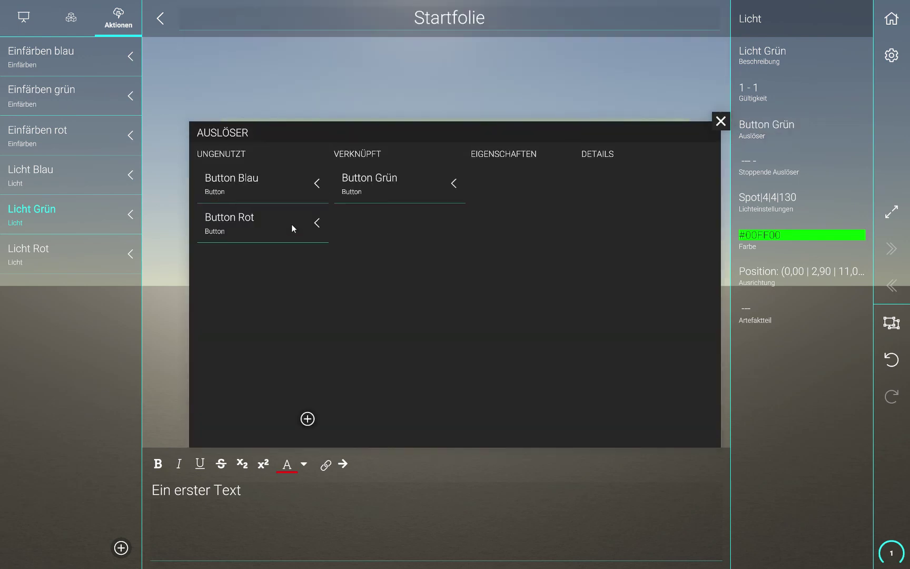
click(720, 121)
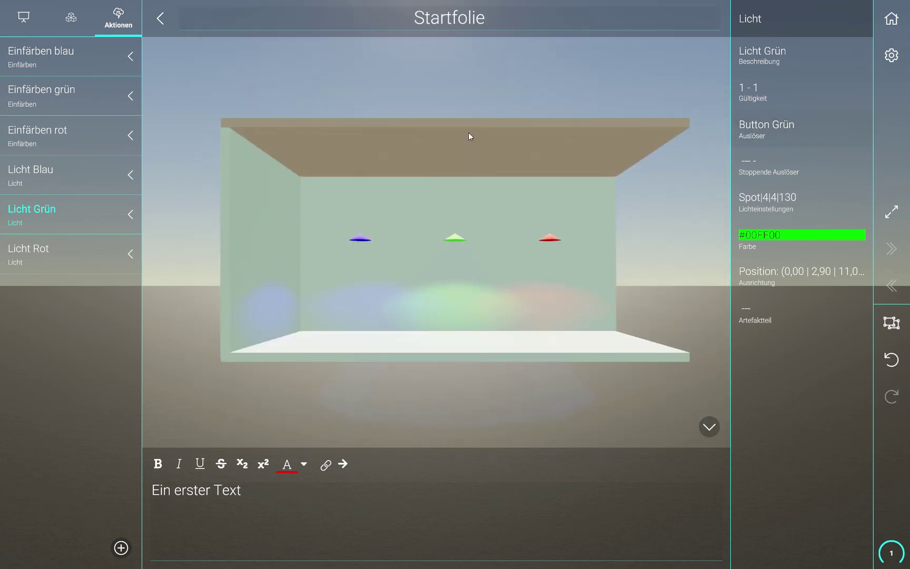
Link the Button Rot trigger to the Licht Rot action.
click(54, 260)
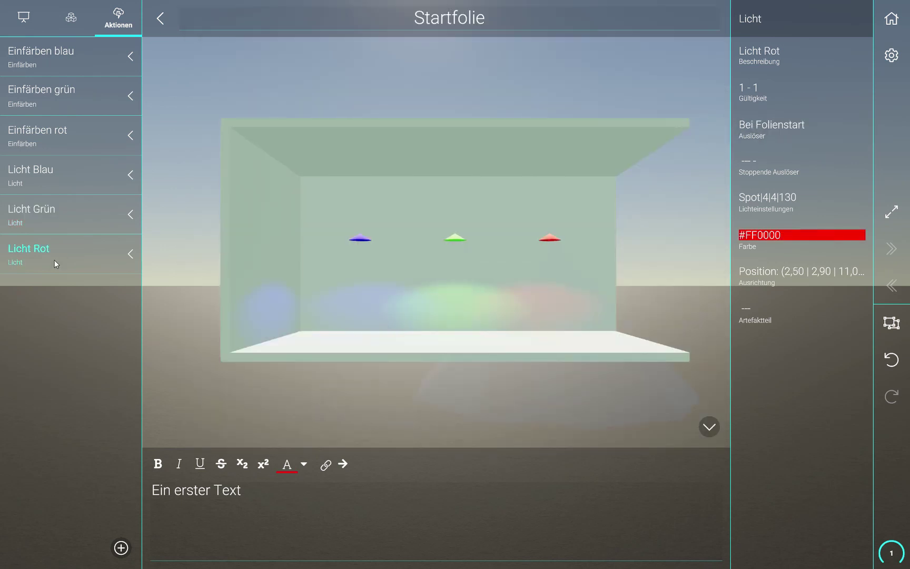
click(765, 125)
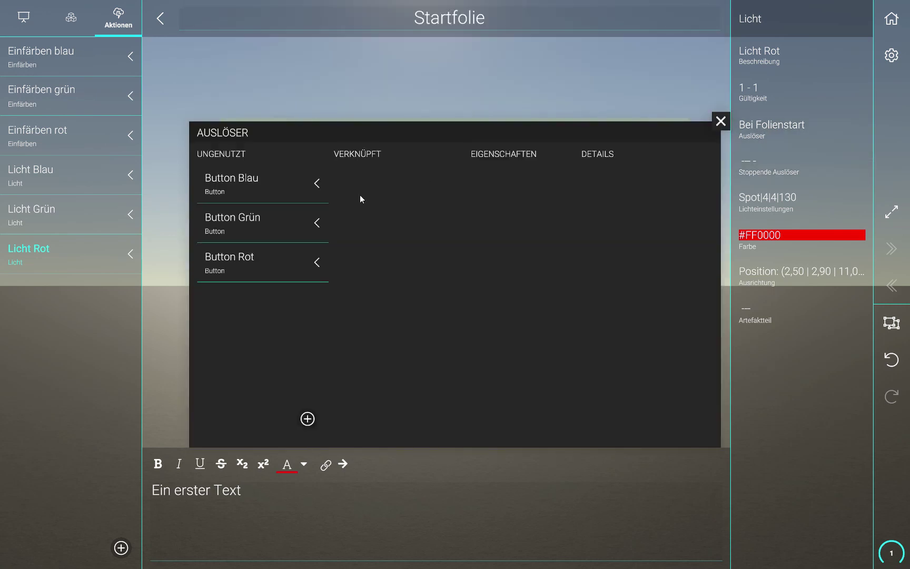
click(317, 262)
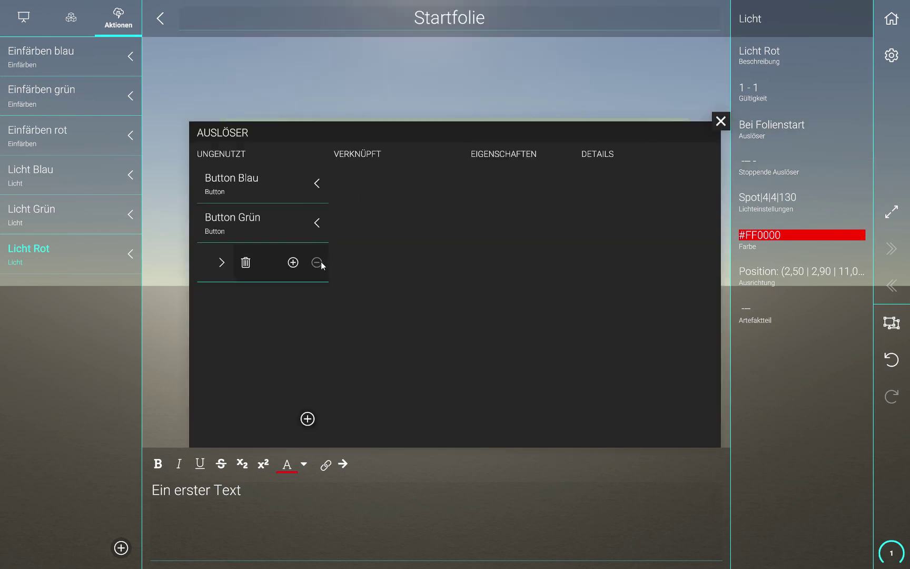
click(293, 263)
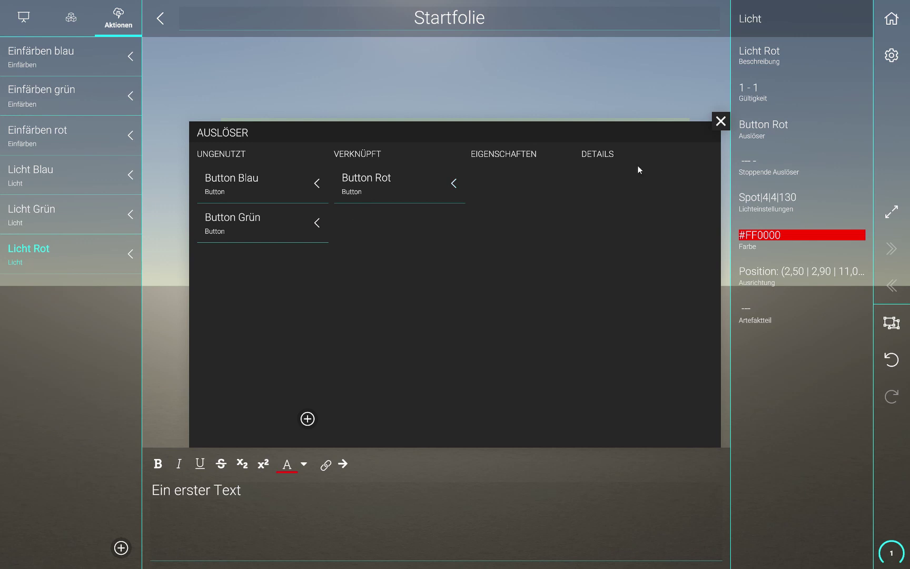
click(720, 121)
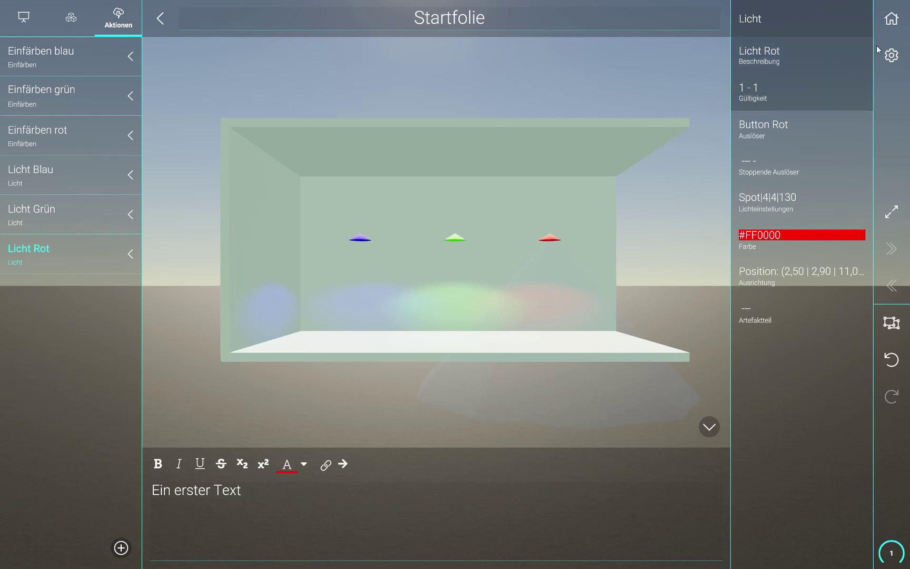
Return to the module overview and save the changes to the 1.2 Licht module.
click(891, 19)
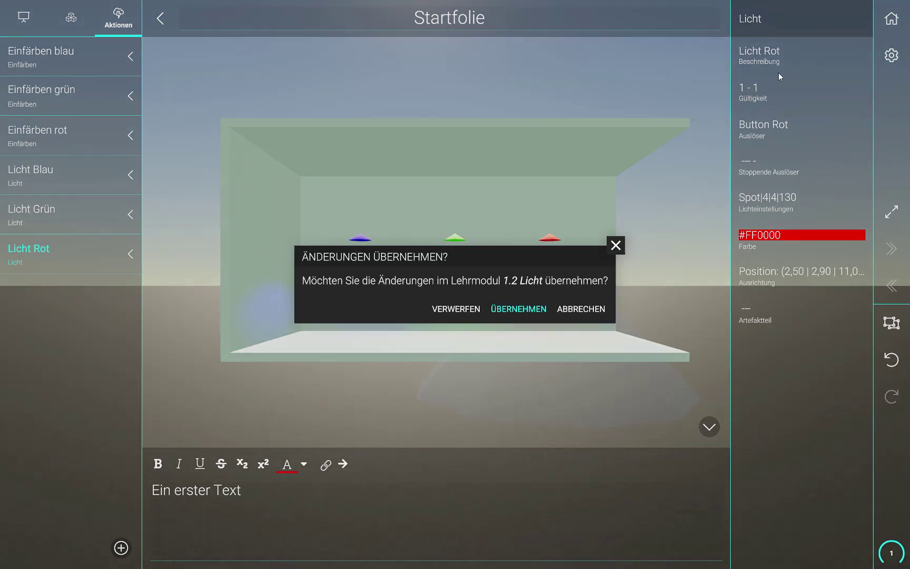
click(525, 311)
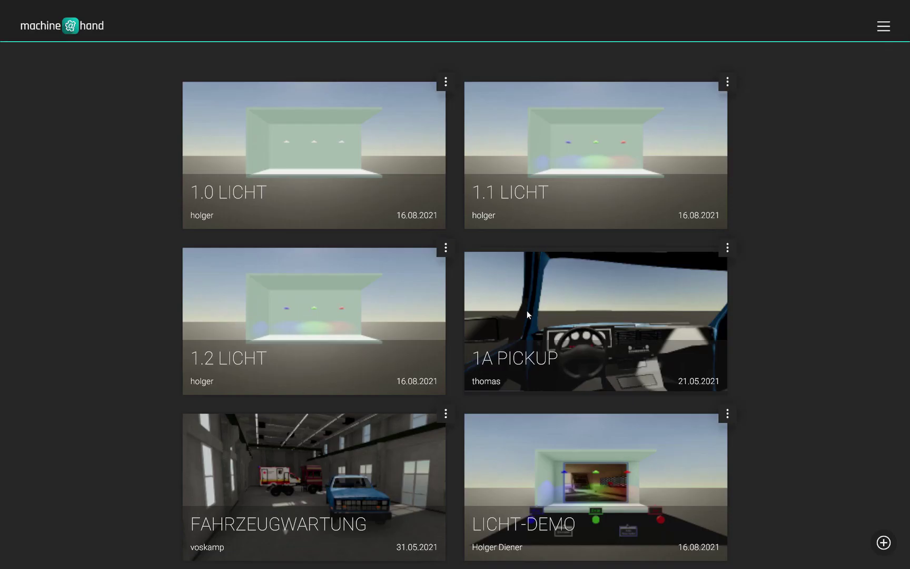
Open the 1.2 Licht module for playback and test the red and green light buttons on the start slide.
click(343, 337)
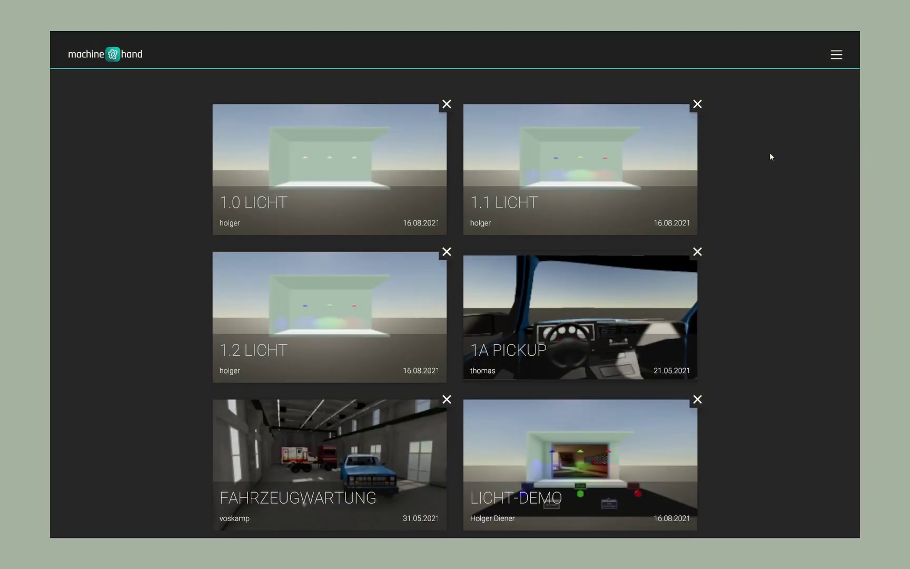
click(370, 301)
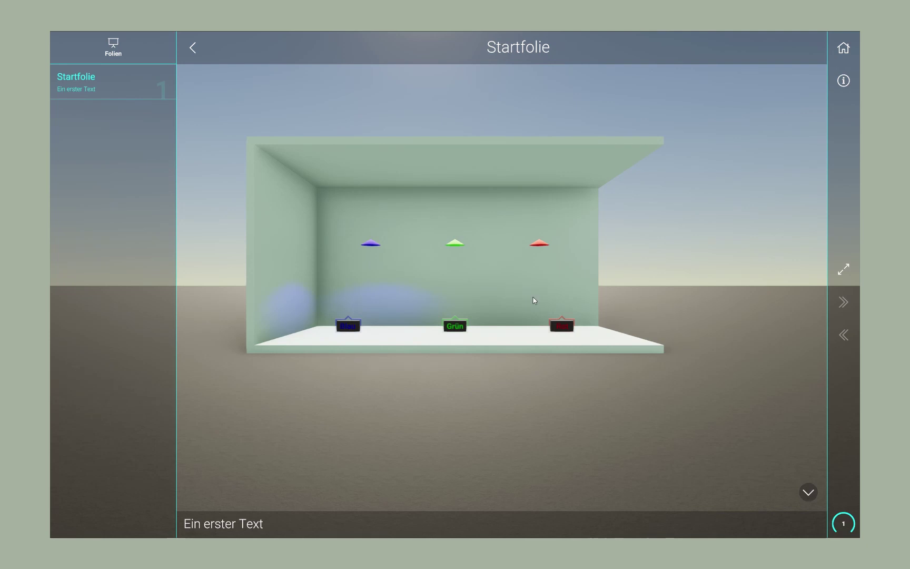
click(561, 330)
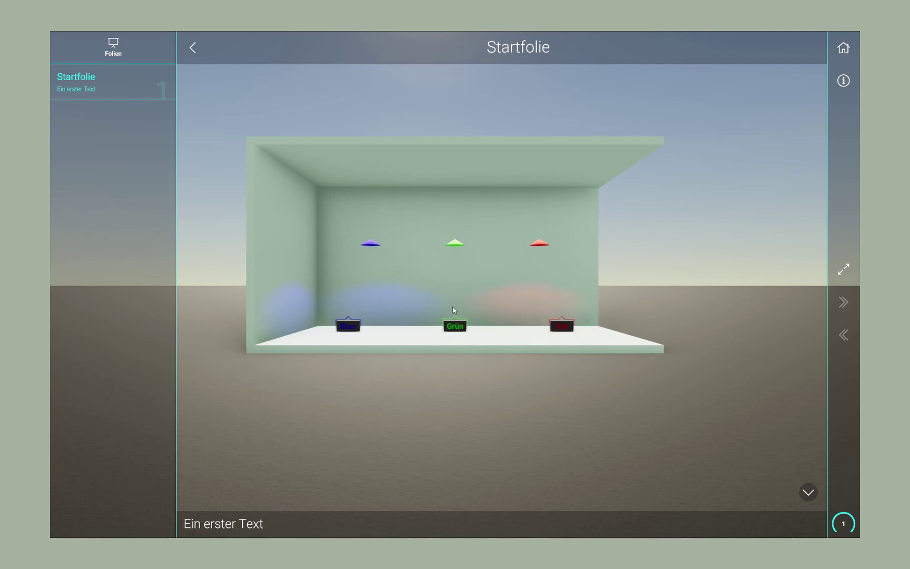
click(454, 327)
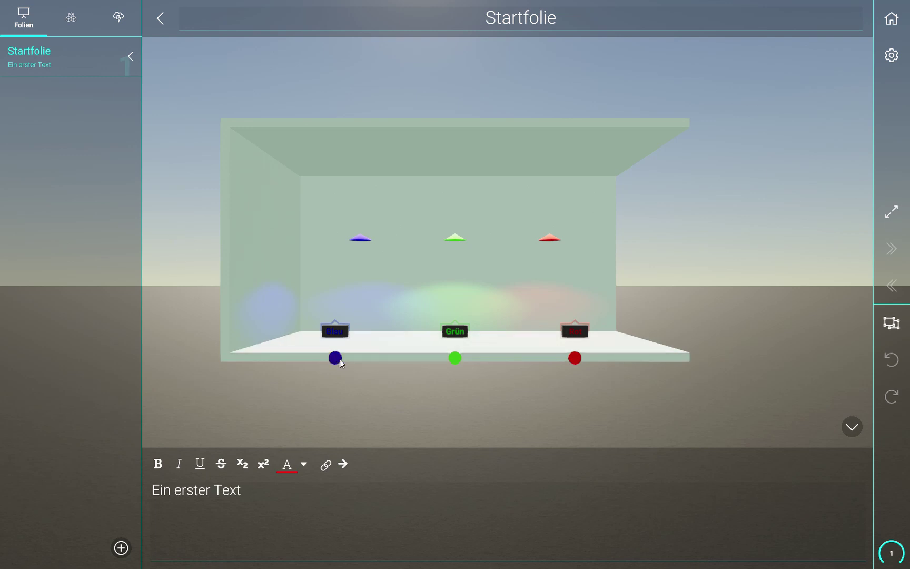
Examine the Knopf rot 3D object and the artefact parts assigned to the Einfärben blau and Einfärben rot actions.
click(75, 22)
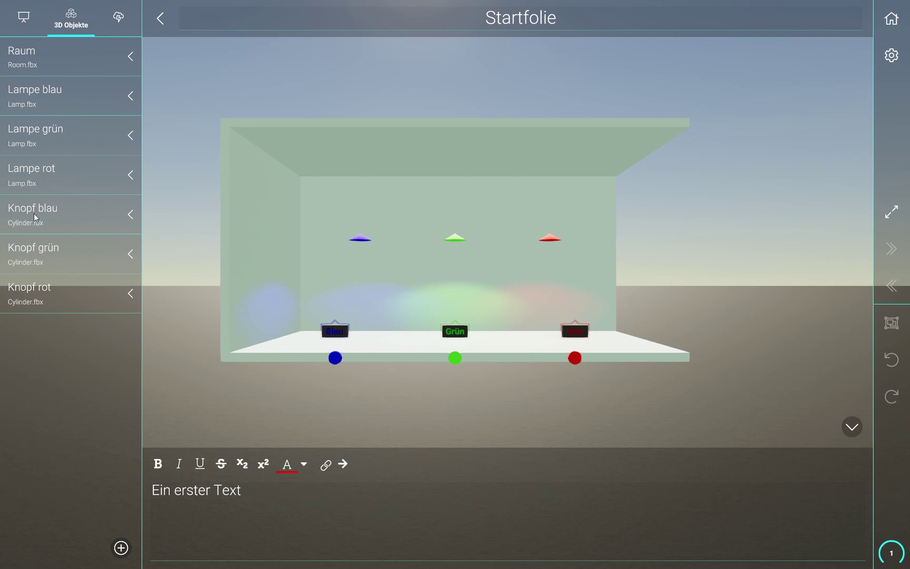
click(31, 288)
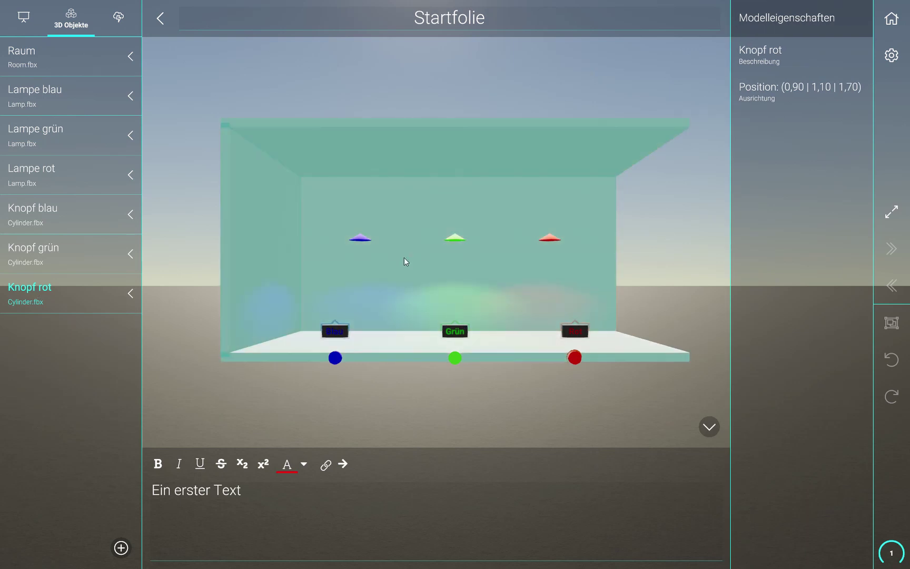
click(118, 19)
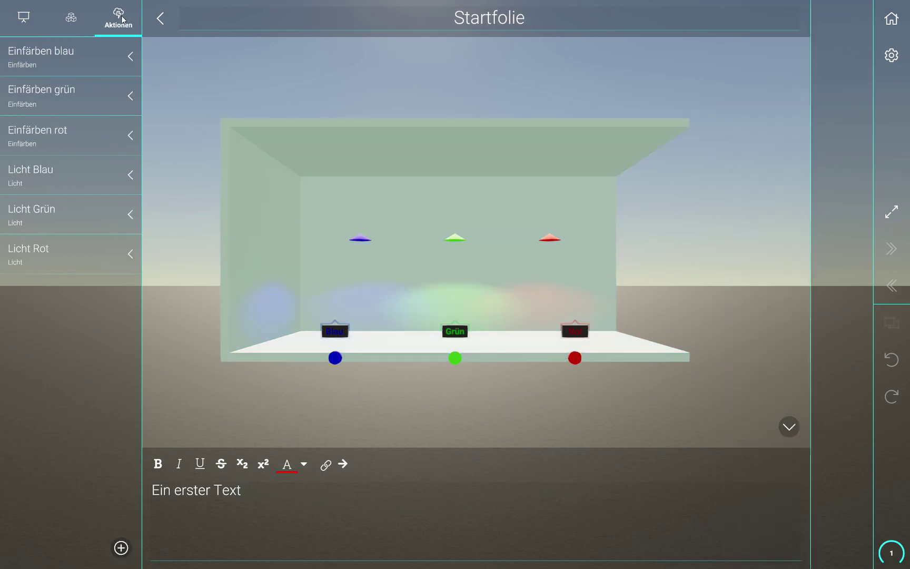
click(49, 59)
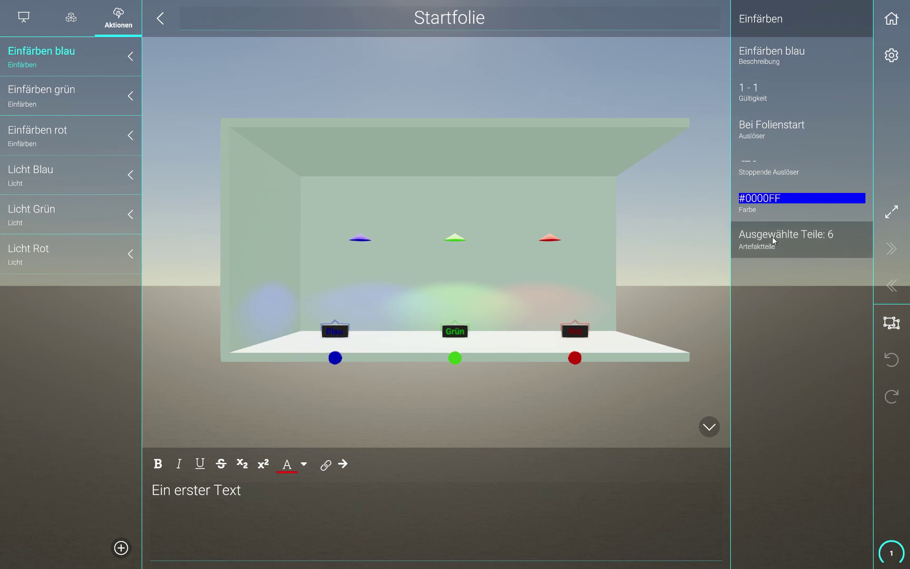
click(772, 241)
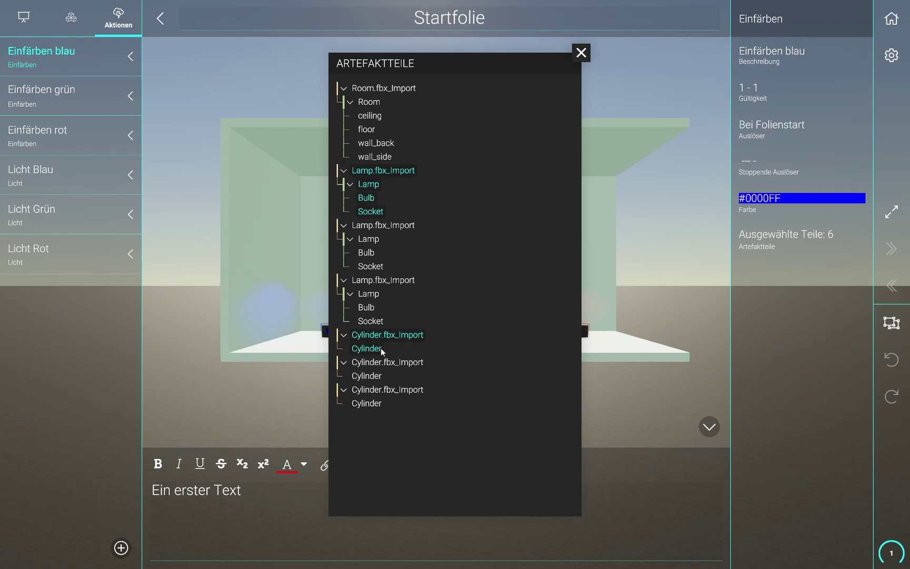
click(581, 53)
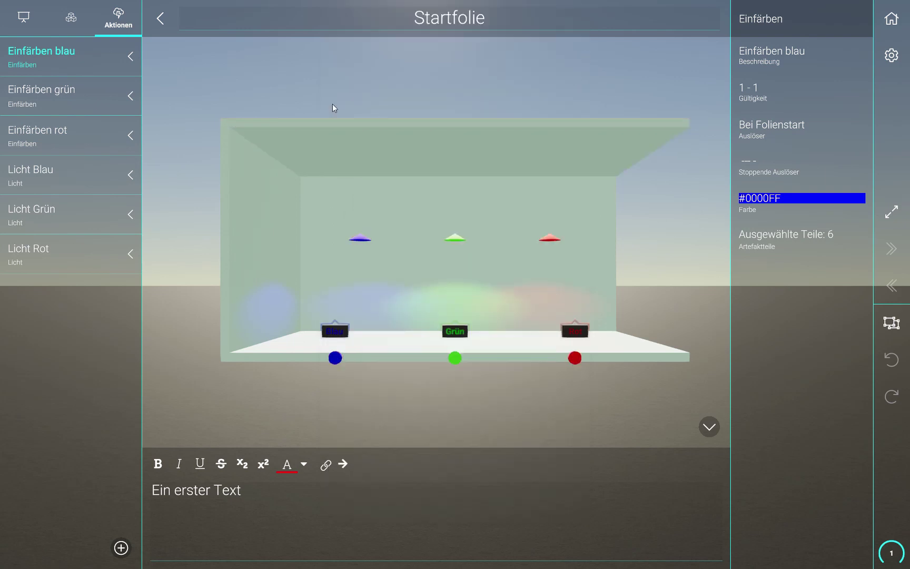
click(61, 132)
click(784, 239)
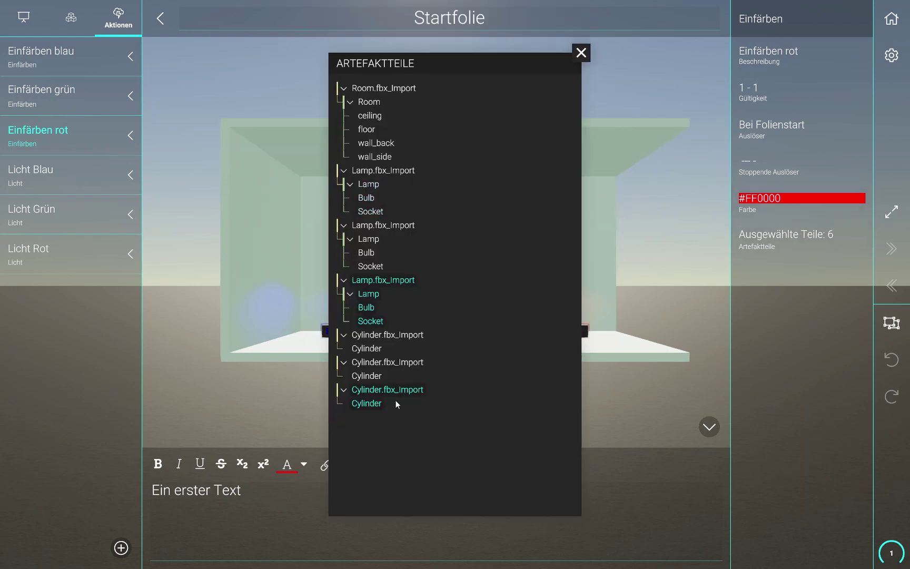
click(581, 53)
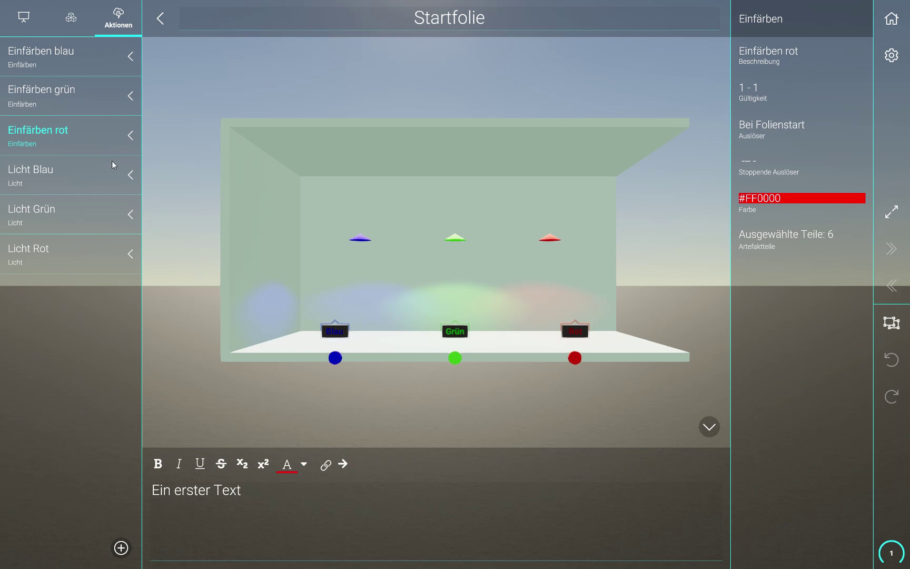
Create an Interaktion trigger described as "Auschalten blau" among the stopping triggers of the Licht Blau action.
click(77, 176)
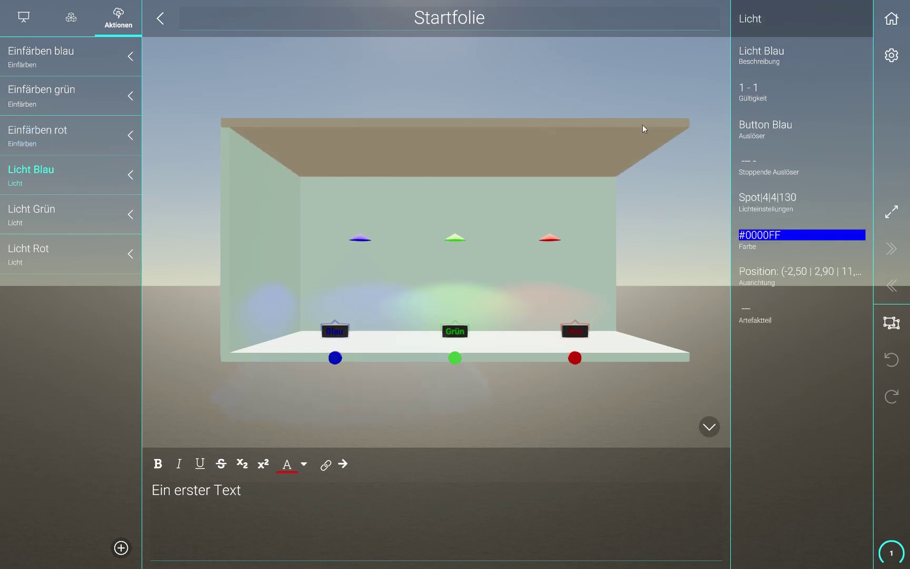
click(763, 175)
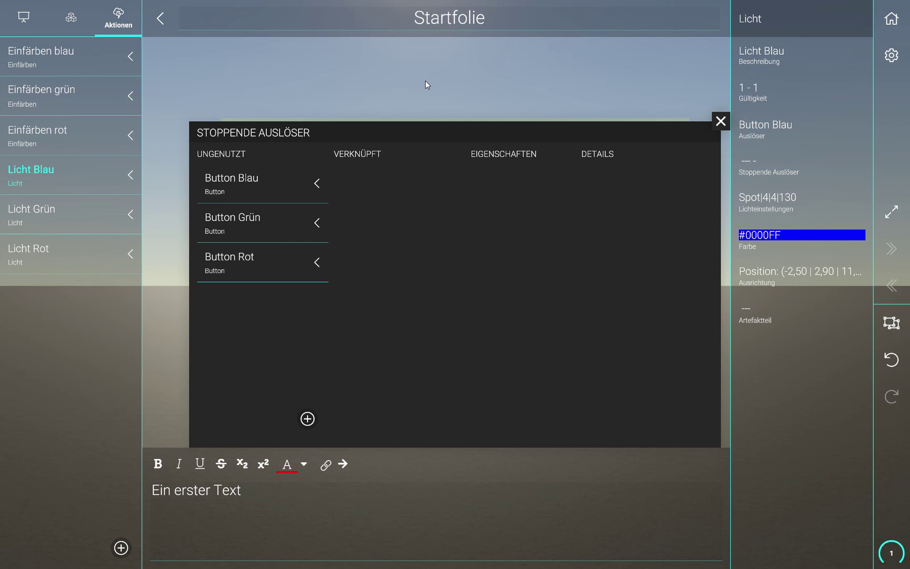
click(307, 419)
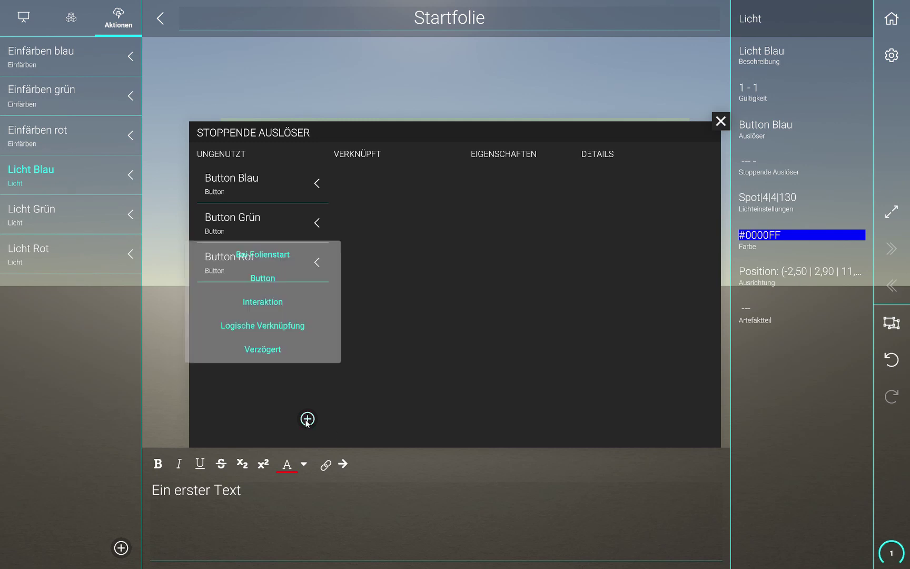
click(266, 303)
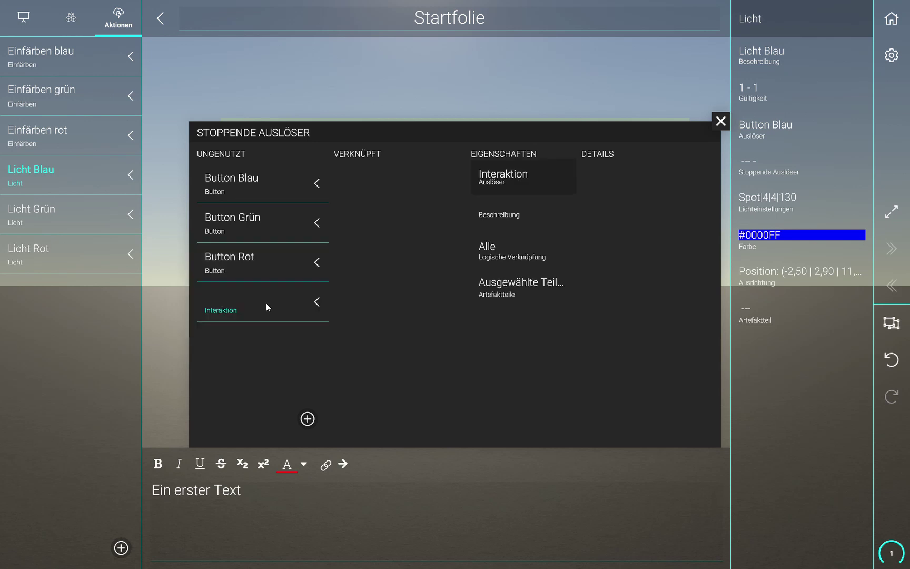
click(523, 205)
text(Auscha)
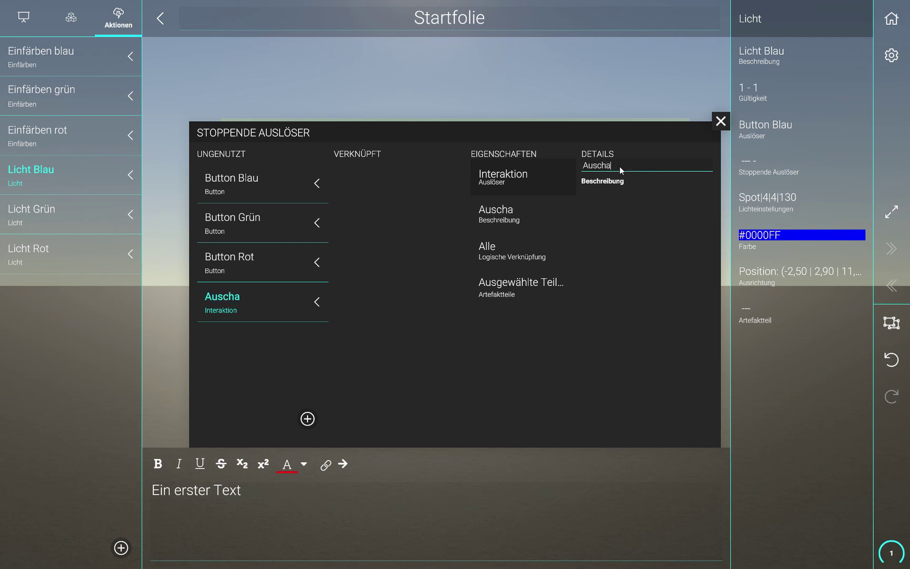
text(lten blau)
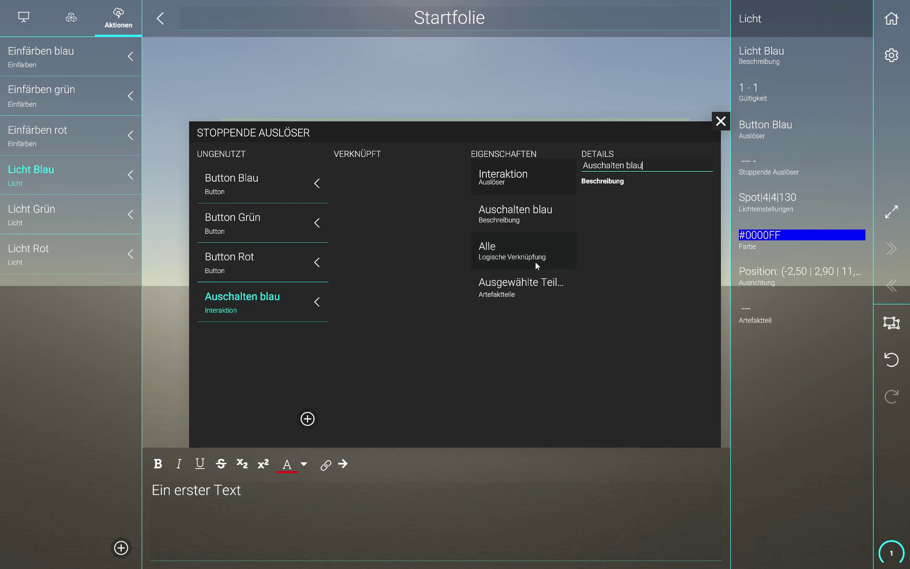
Assign the first Cylinder.fbx_Import part to the Auschalten blau trigger and link it as stopping trigger of Licht Blau.
click(522, 285)
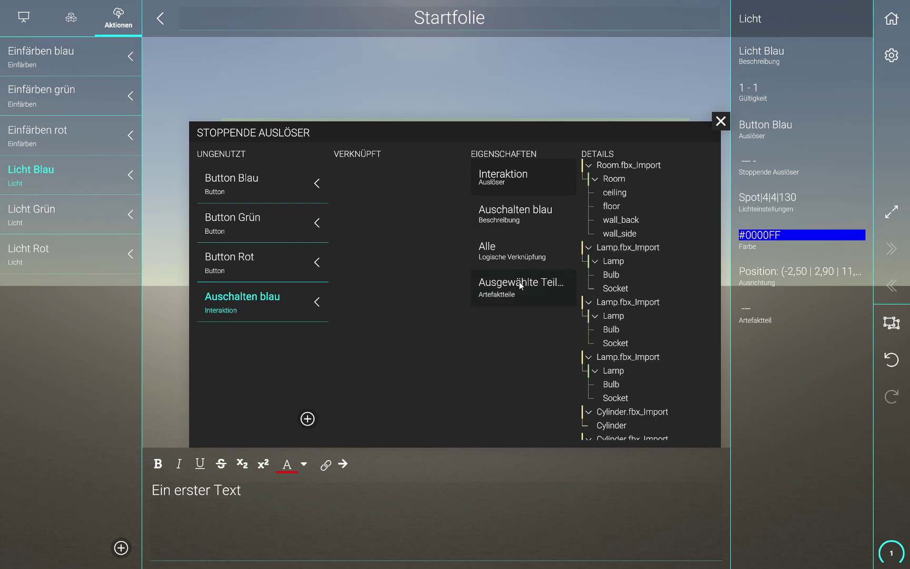
scroll(642, 316, down, 2)
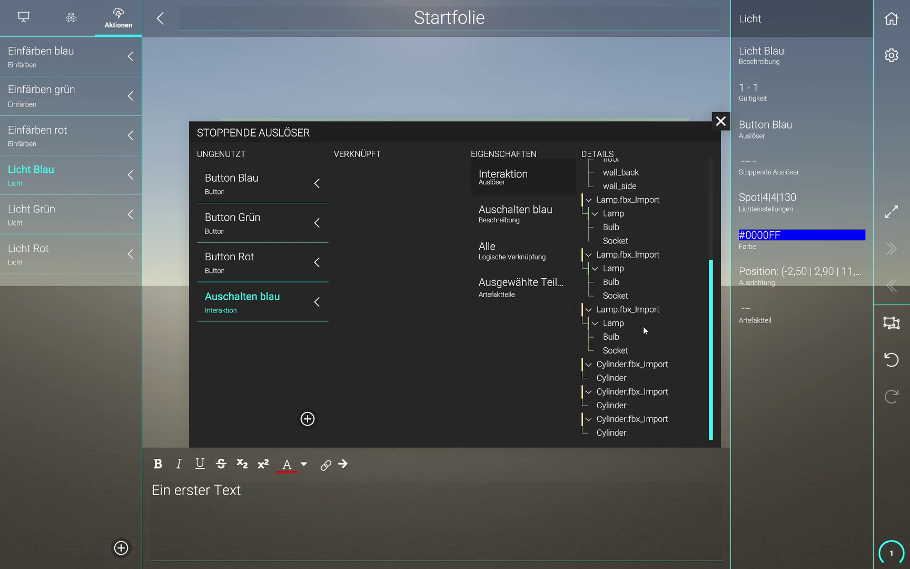
click(610, 366)
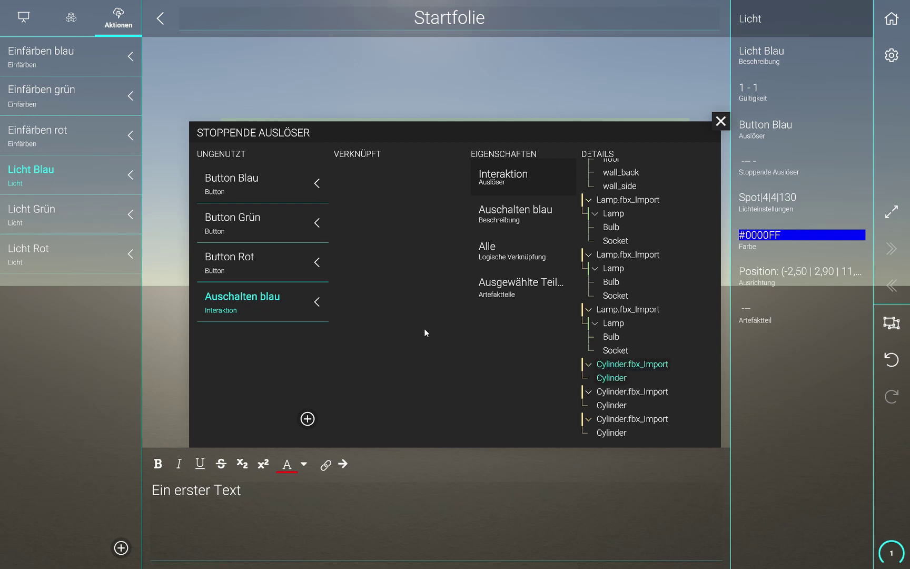
click(316, 302)
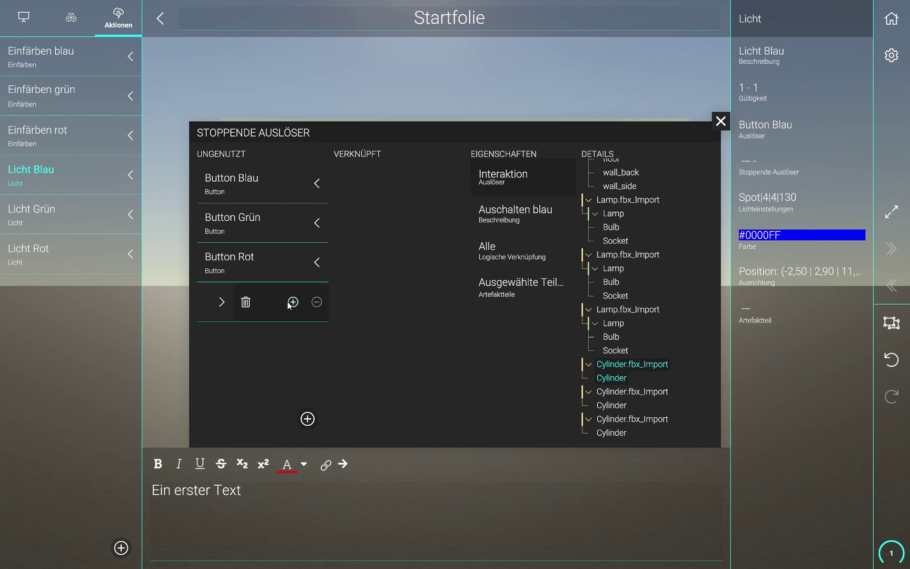
click(293, 302)
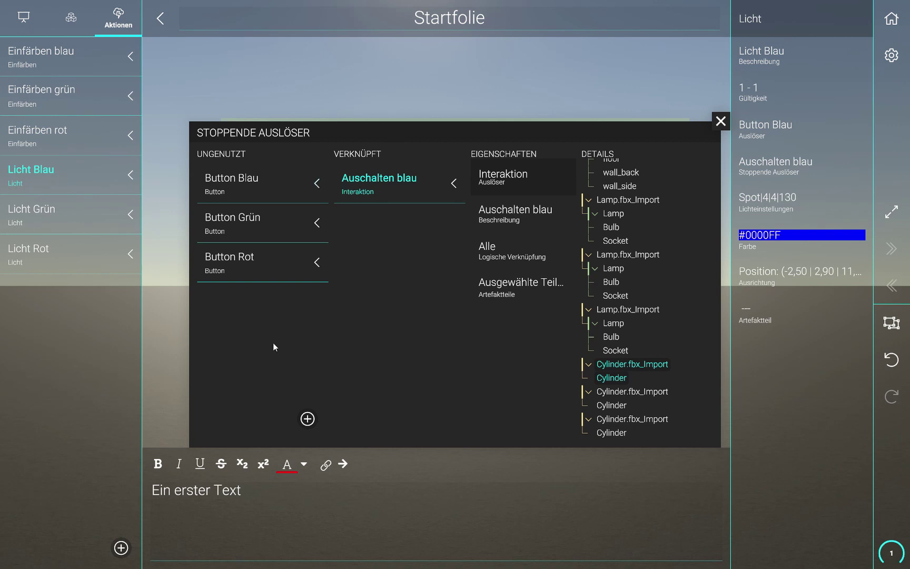
Add another Interaktion trigger and describe it as "Ausschalten grün".
click(307, 419)
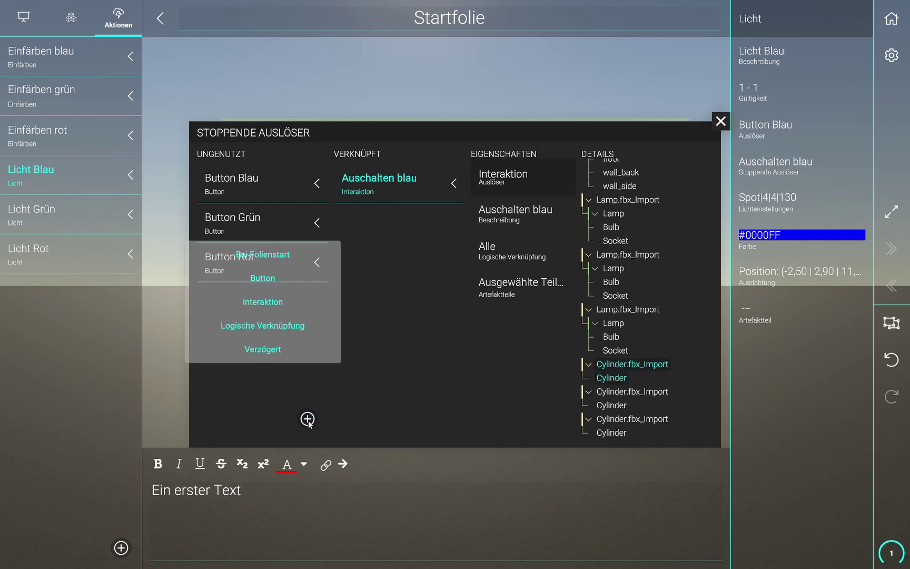
click(276, 299)
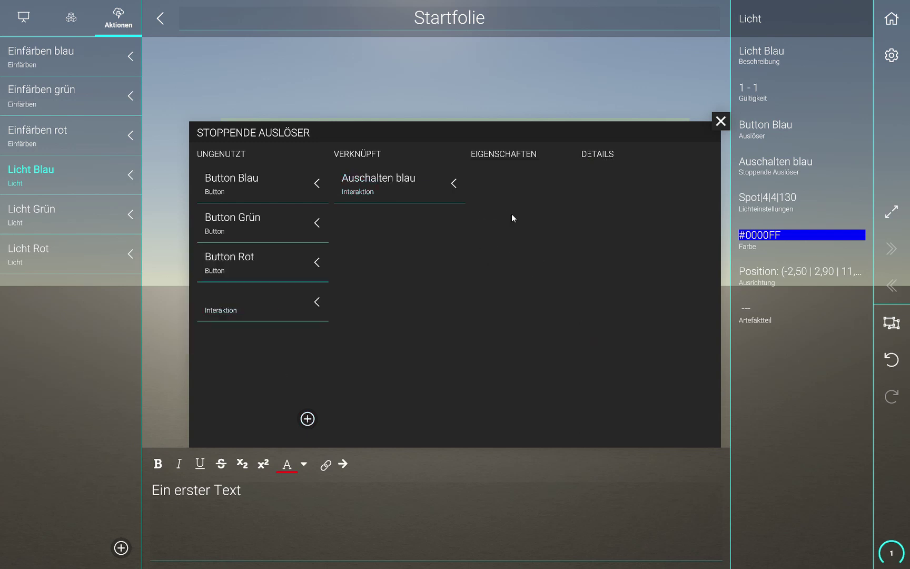
click(514, 212)
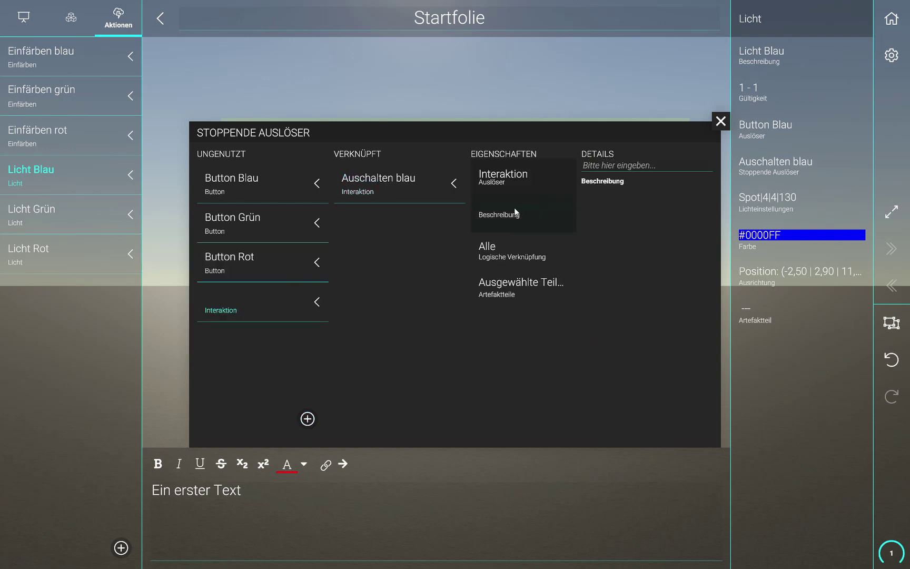
click(609, 168)
text(Au)
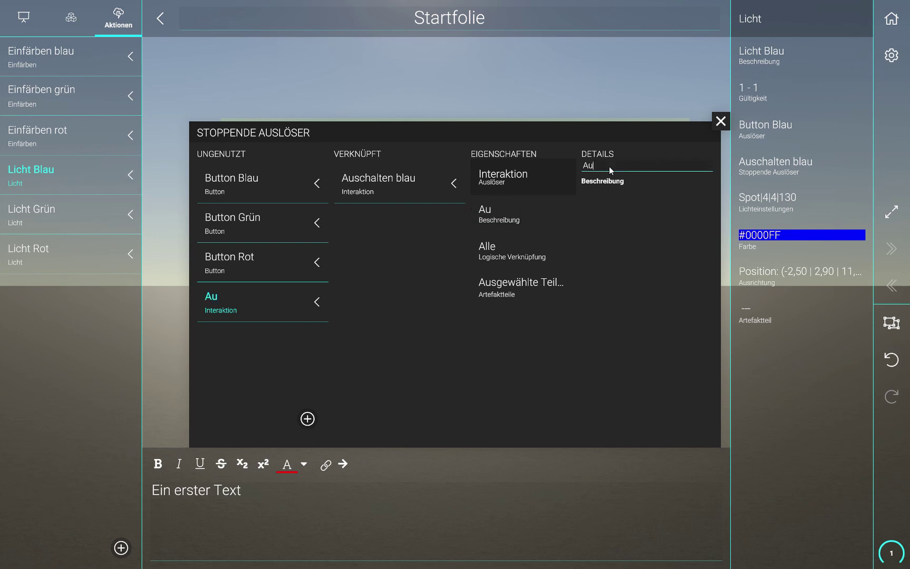
text(sschalten grün)
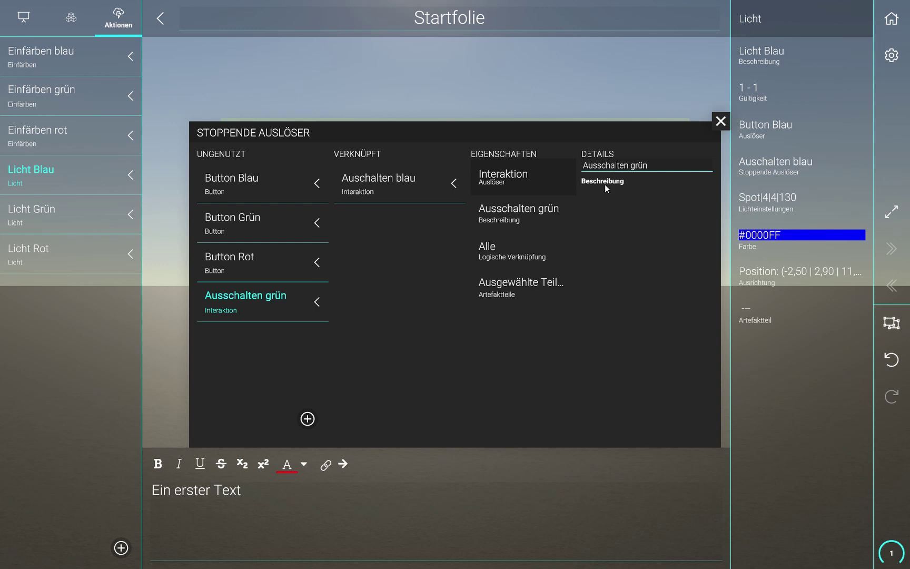
Assign the second Cylinder.fbx_Import as artefact part of the Ausschalten grün trigger.
click(506, 285)
scroll(679, 364, down, 5)
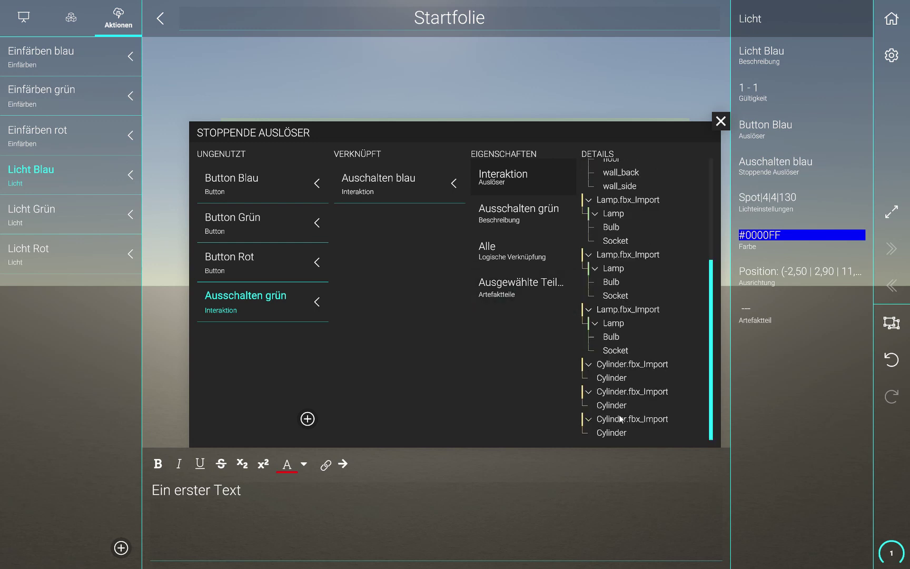
click(616, 393)
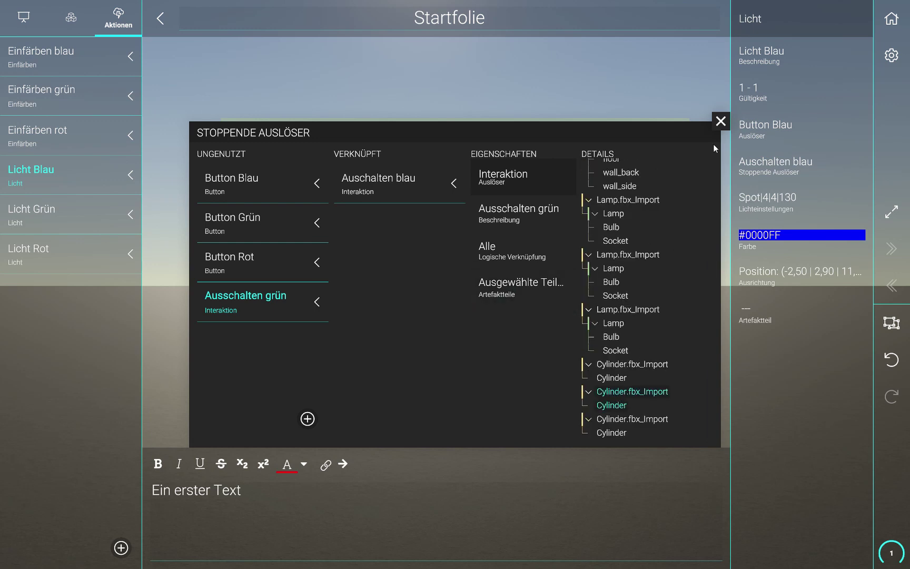
Add a third Interaktion trigger and describe it as "Auschalten rot".
click(308, 419)
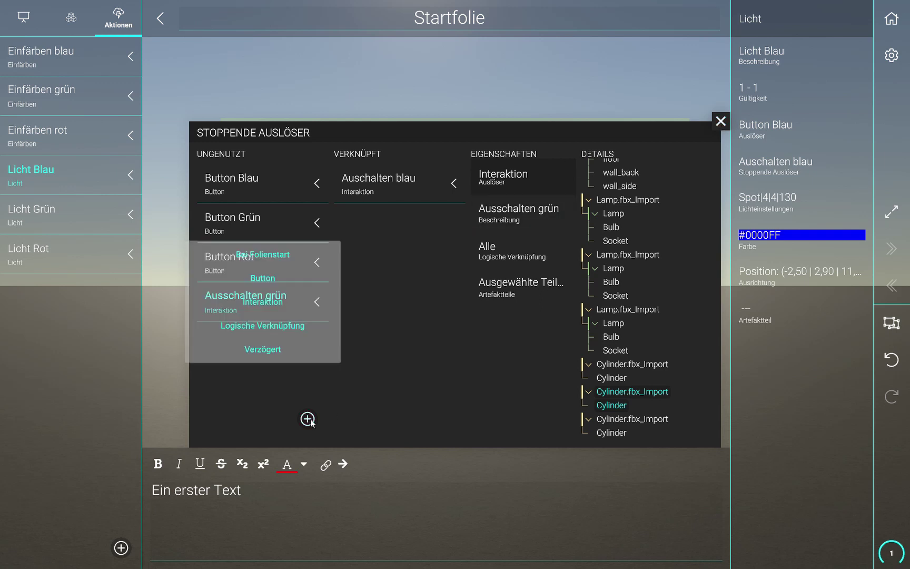
click(268, 303)
click(440, 274)
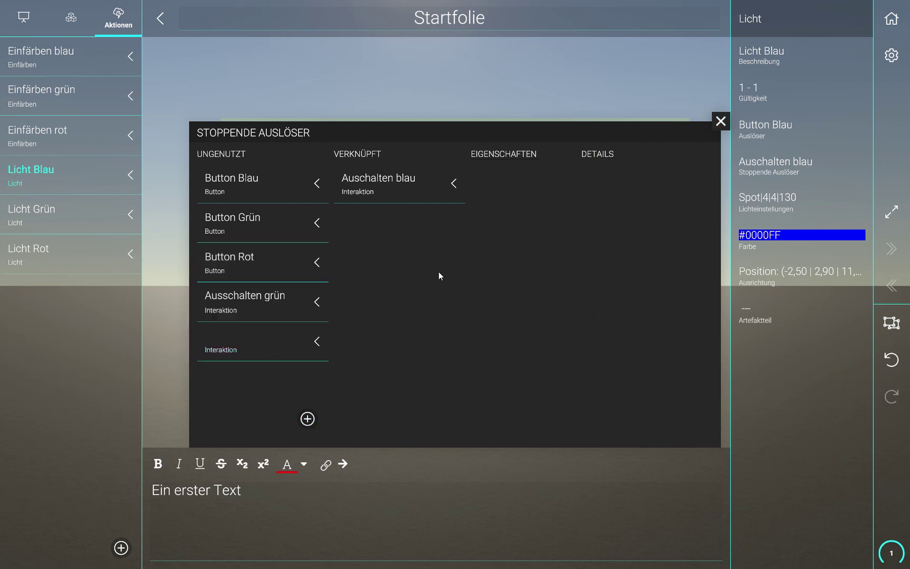
click(241, 356)
click(524, 211)
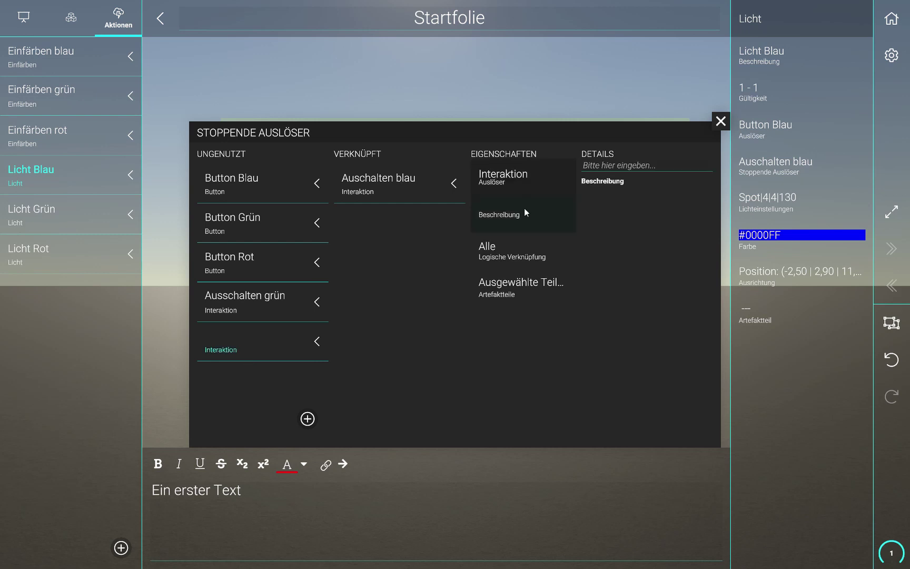
click(586, 174)
text(Ausc)
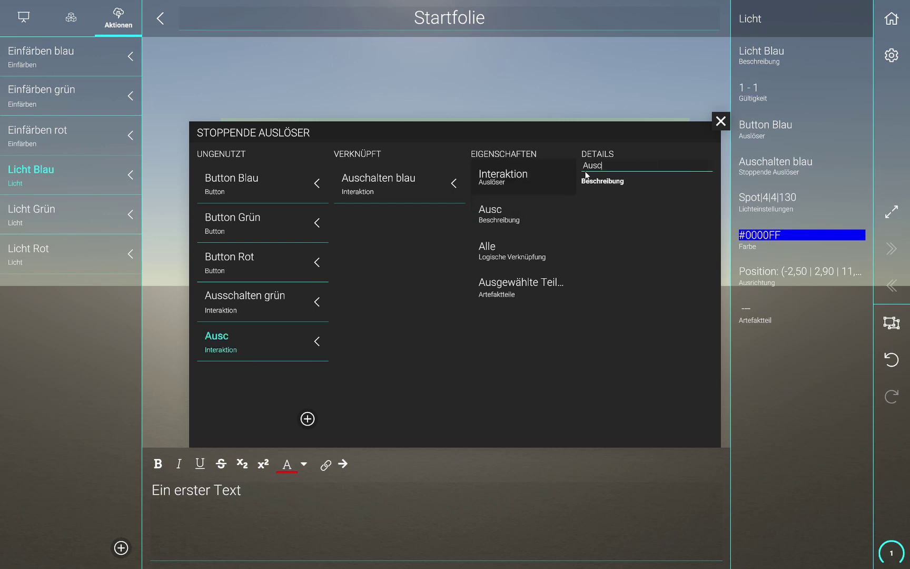
text(halten )
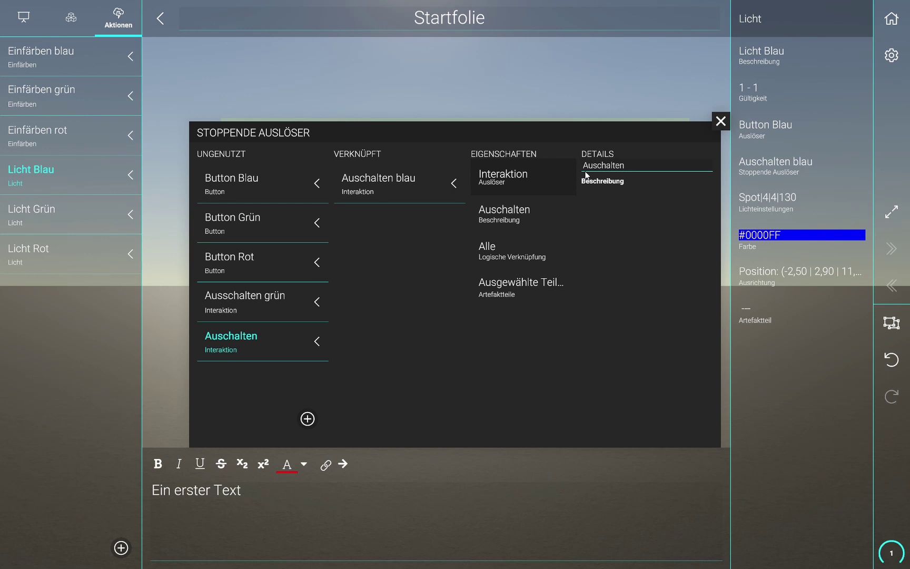
text(rot)
Assign the third Cylinder.fbx_Import as artefact part of the Auschalten rot trigger and close the stopping triggers dialog.
click(529, 283)
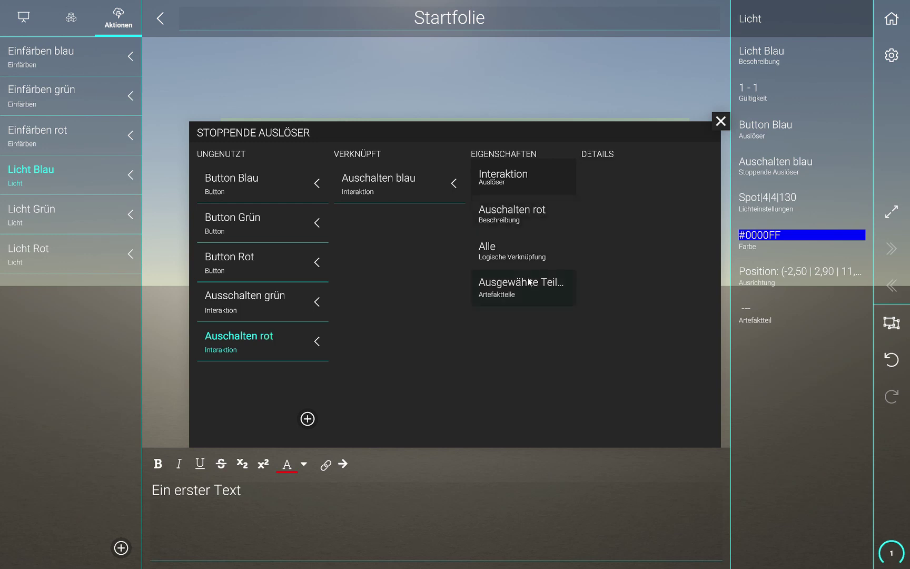
scroll(666, 365, down, 5)
click(626, 419)
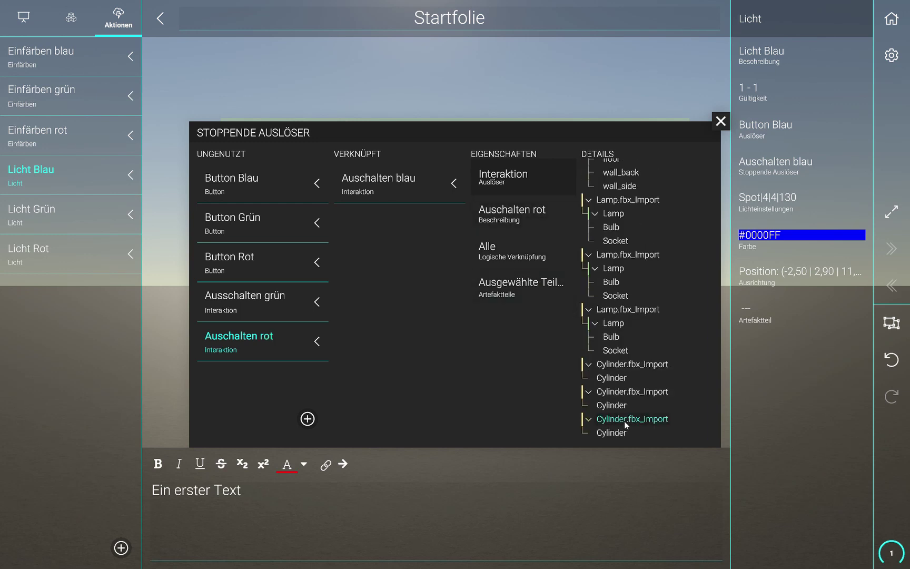
click(728, 125)
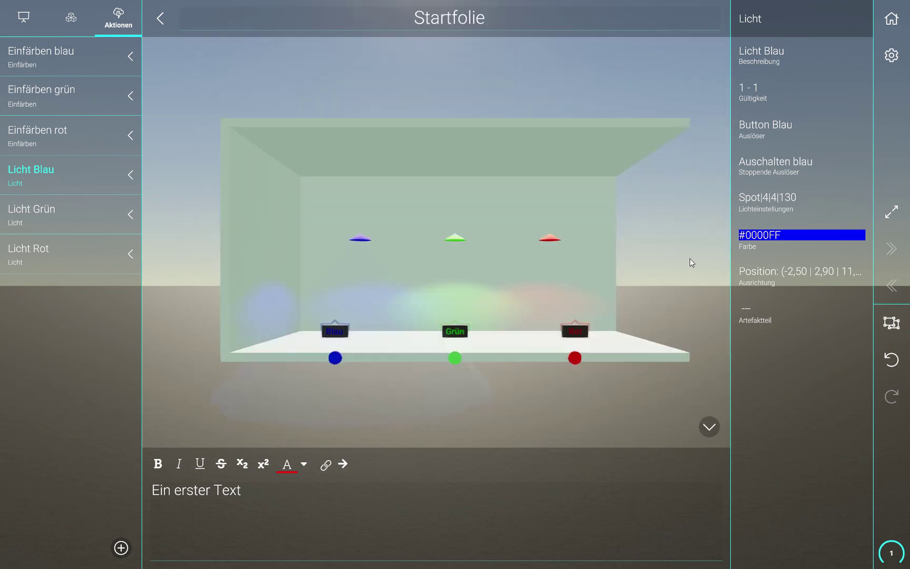
Link the Ausschalten grün trigger as stopping trigger of the Licht Grün action.
click(35, 215)
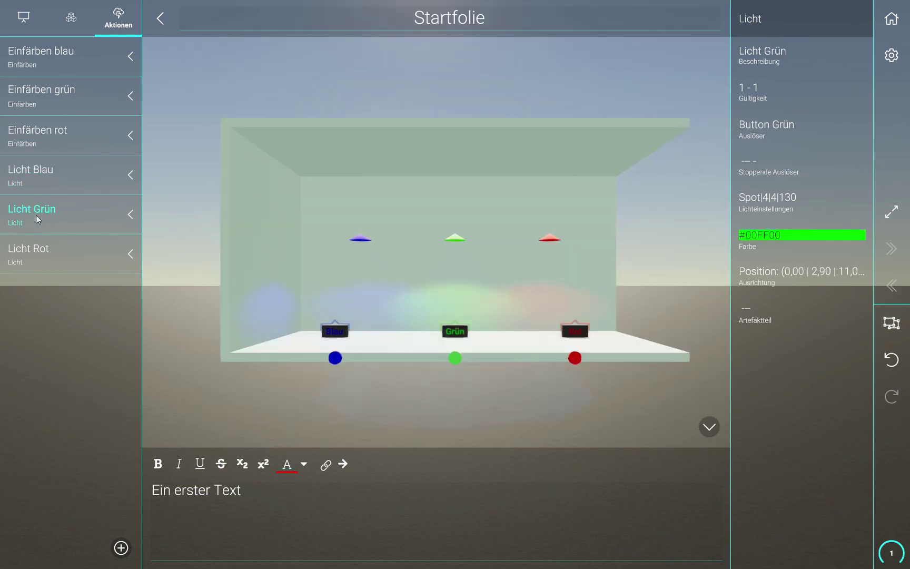
click(774, 168)
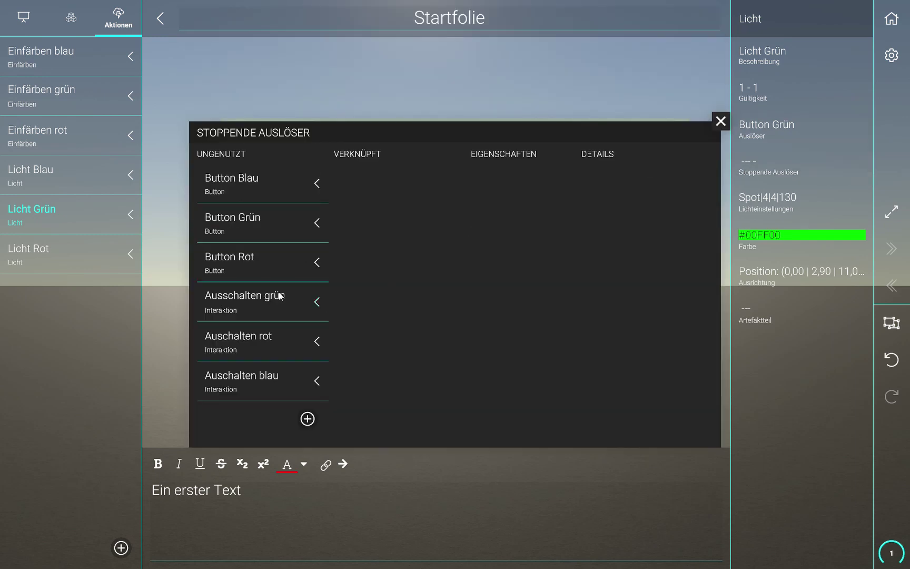
click(316, 301)
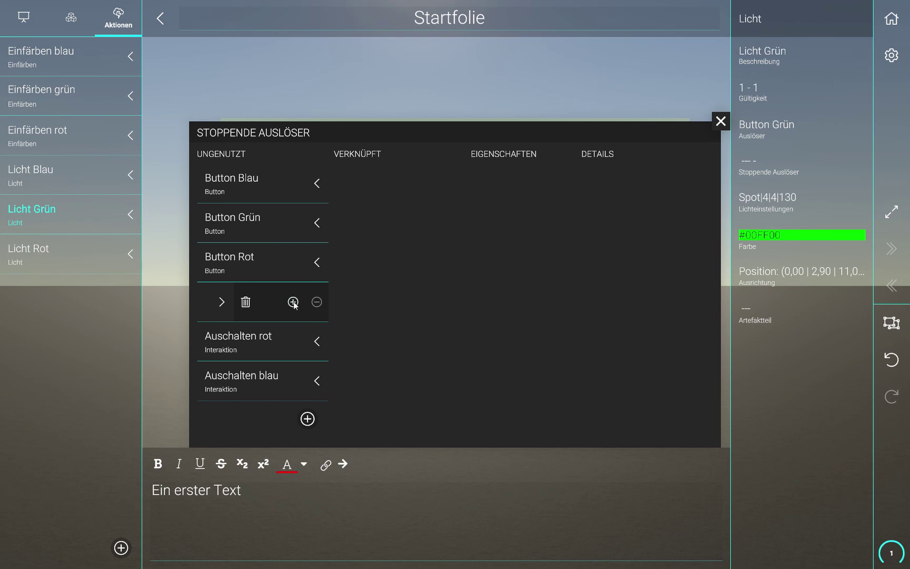
click(292, 301)
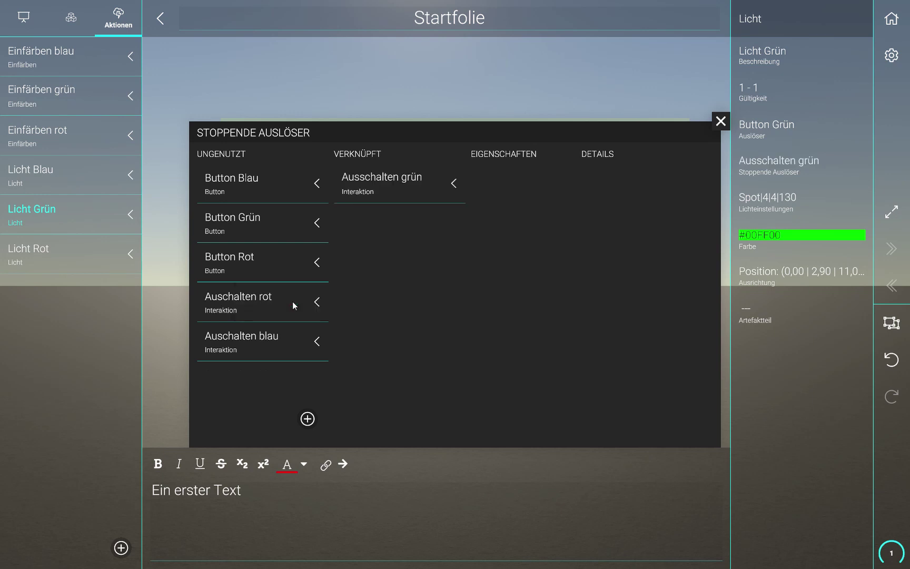
click(719, 122)
Link the Auschalten rot trigger as stopping trigger of the Licht Rot action.
click(57, 259)
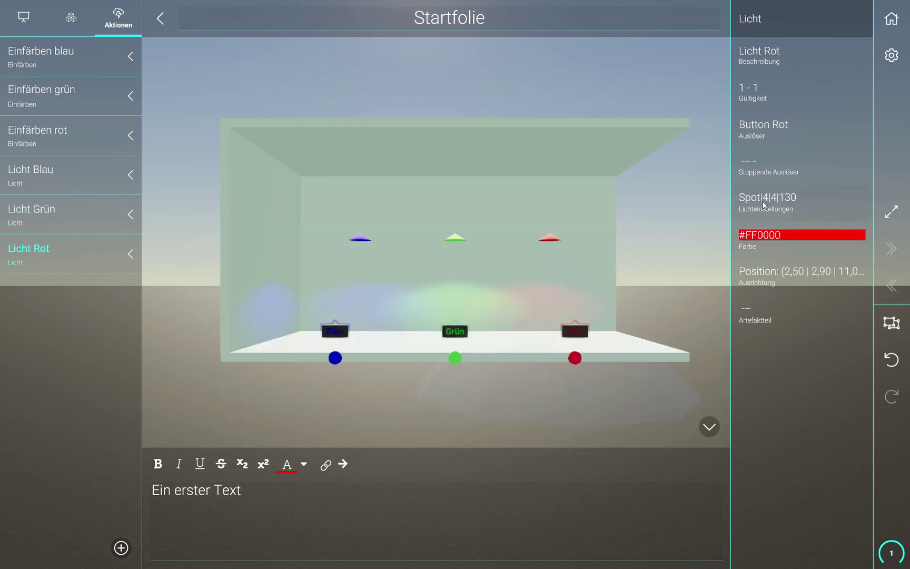
click(769, 166)
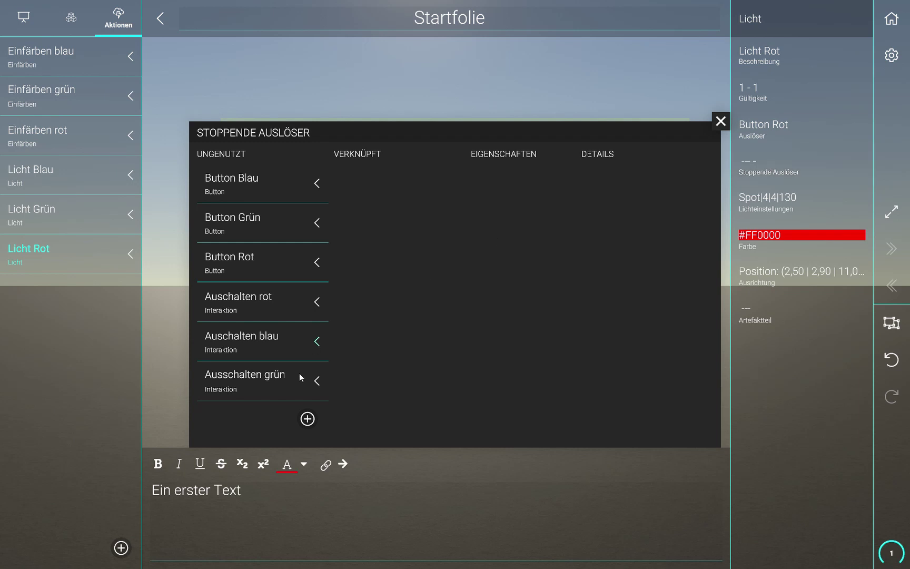
click(316, 301)
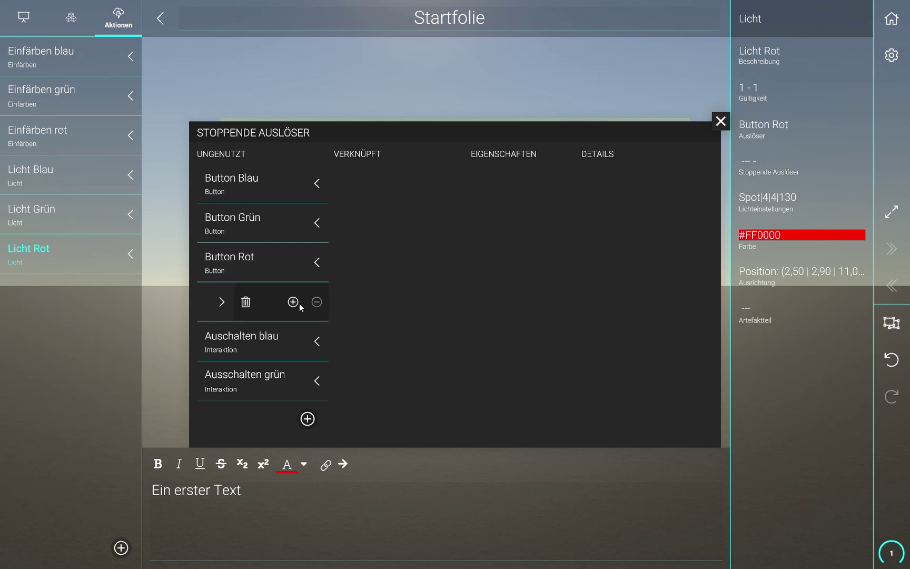
click(293, 302)
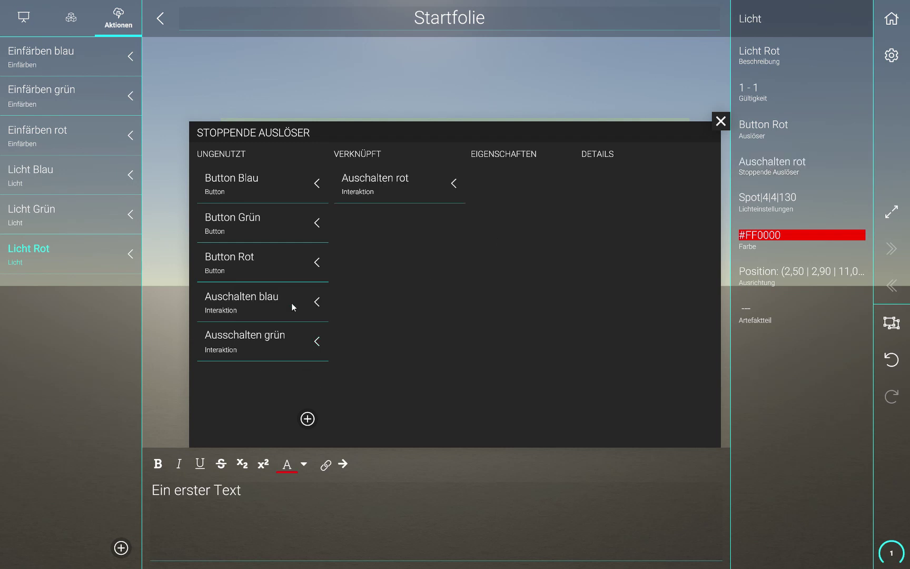
click(722, 122)
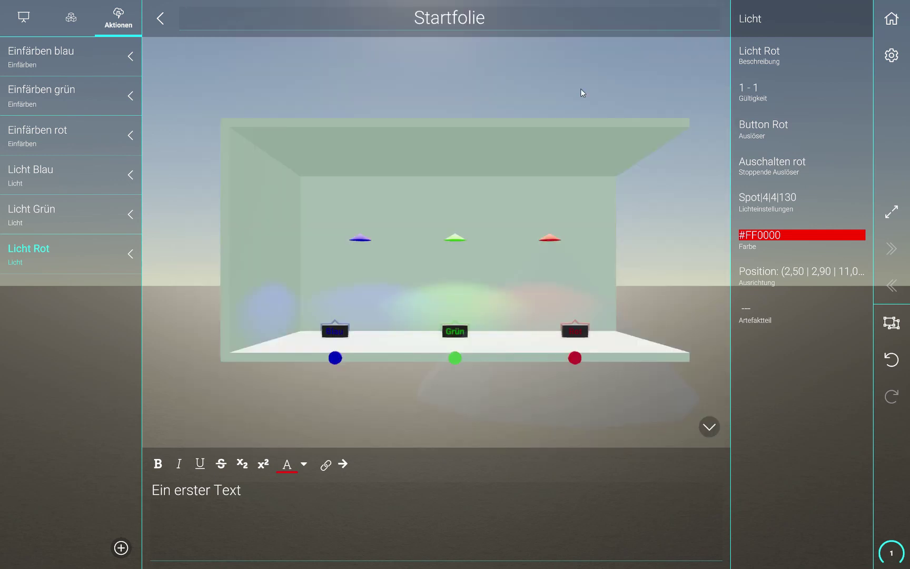
Save the changes to the 1.2 Licht module and open the module for playback.
click(891, 19)
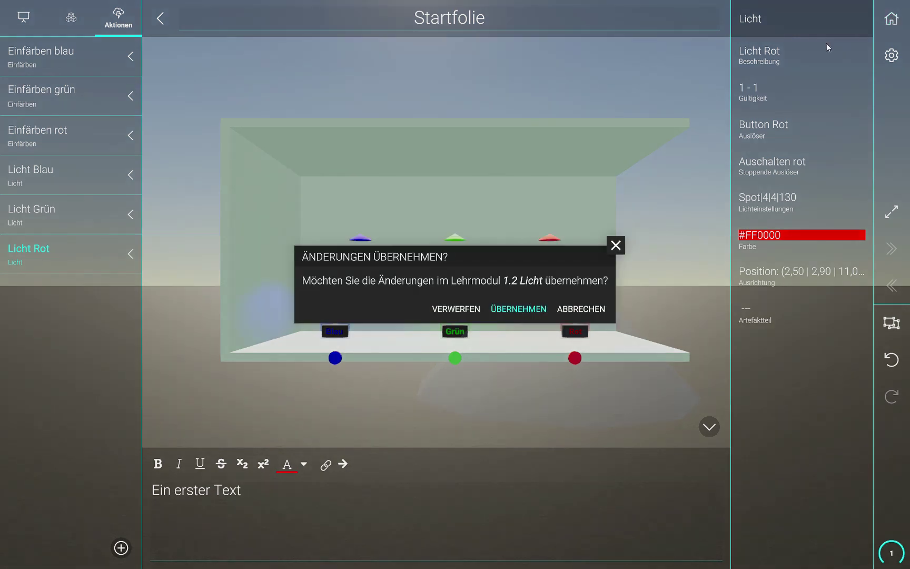
click(532, 309)
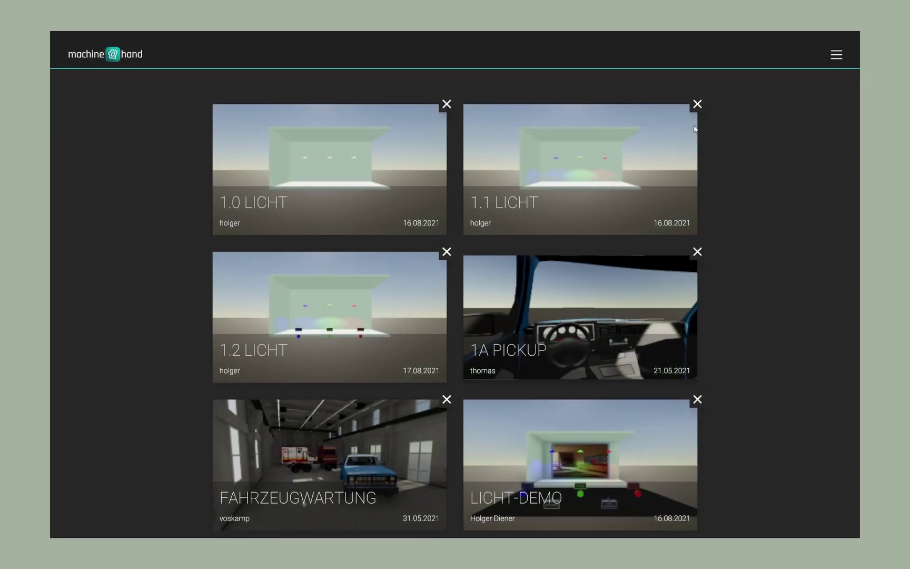
click(370, 321)
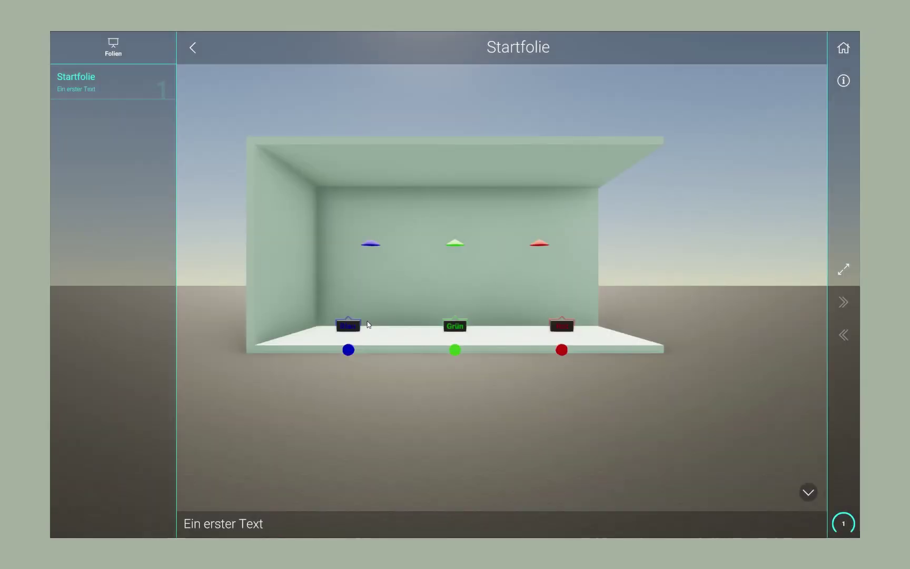
Test switching the lights on with the labelled buttons and off with the coloured cylinder knobs.
click(352, 327)
click(450, 328)
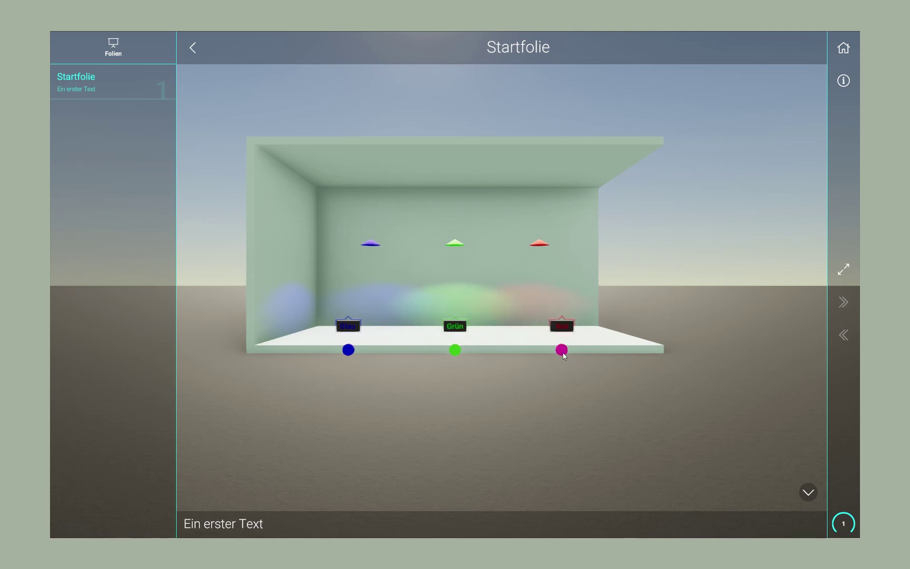
click(456, 349)
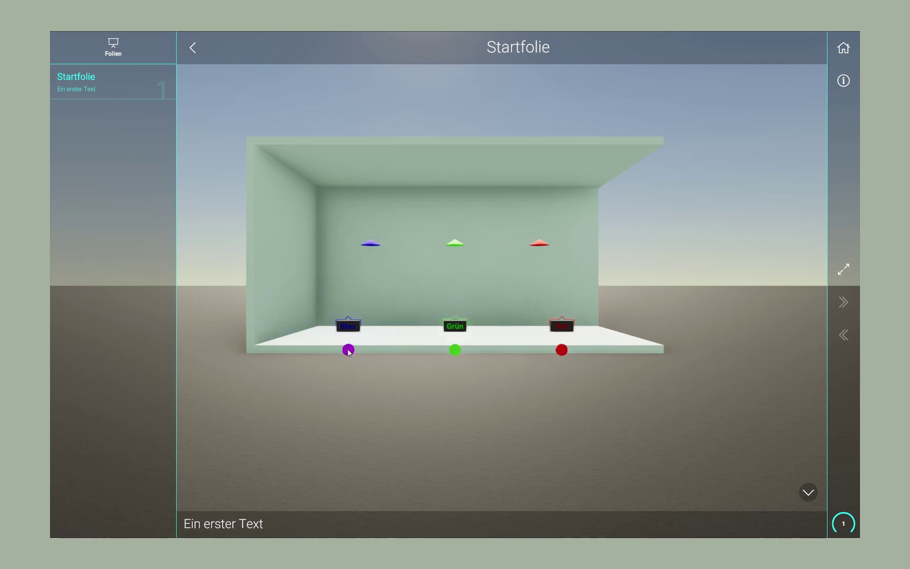